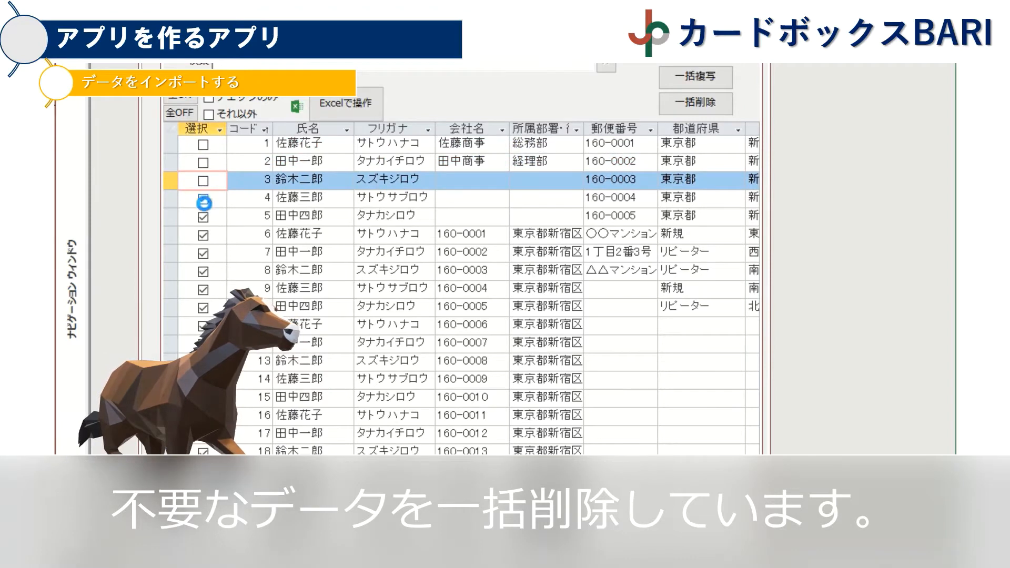
Uncheck records 4 and 5 in the card list, bulk-delete the records still checked, and confirm the deletion.
left_click(203, 199)
left_click(203, 217)
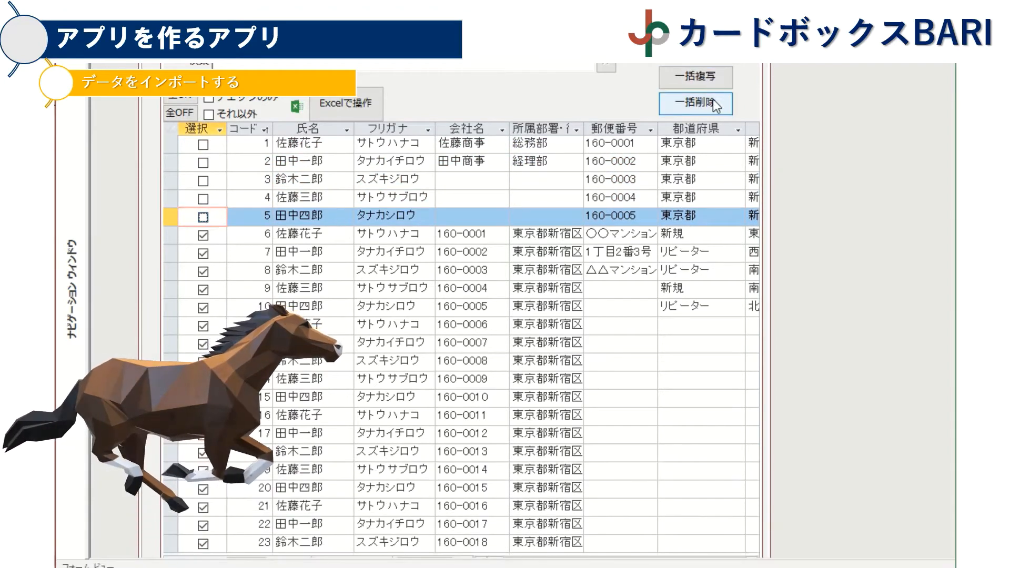
left_click(714, 102)
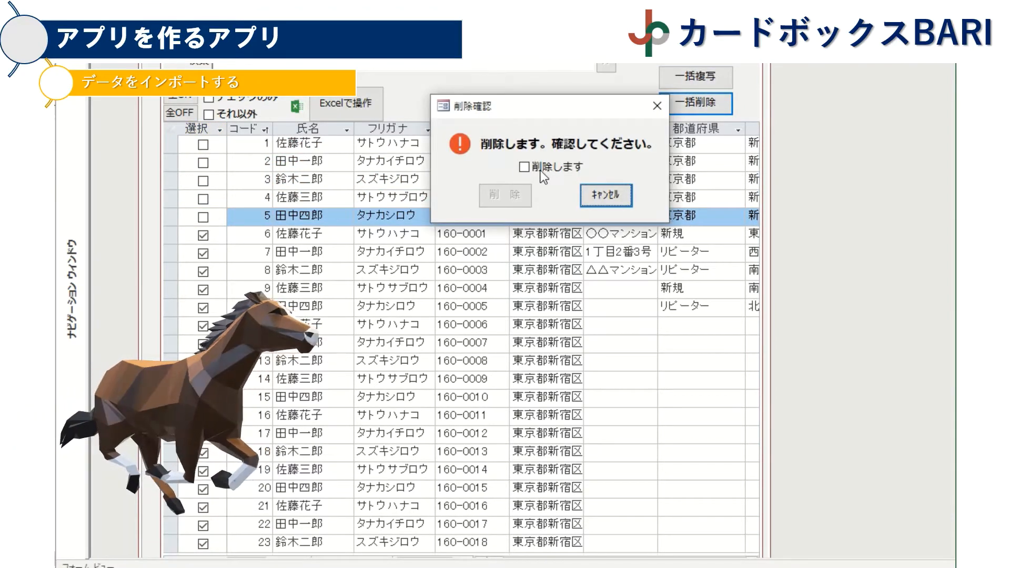
left_click(526, 169)
left_click(522, 201)
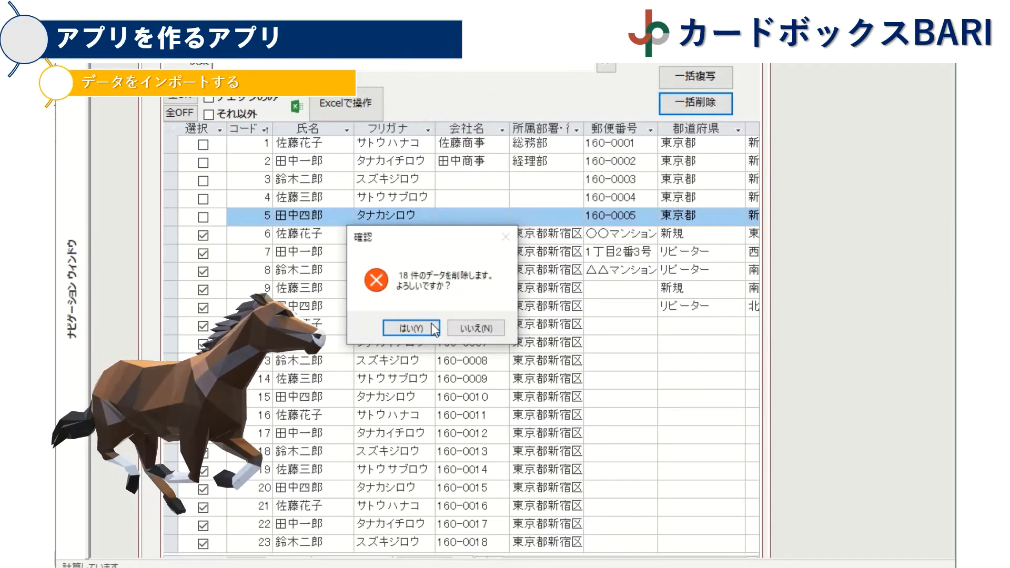
left_click(410, 325)
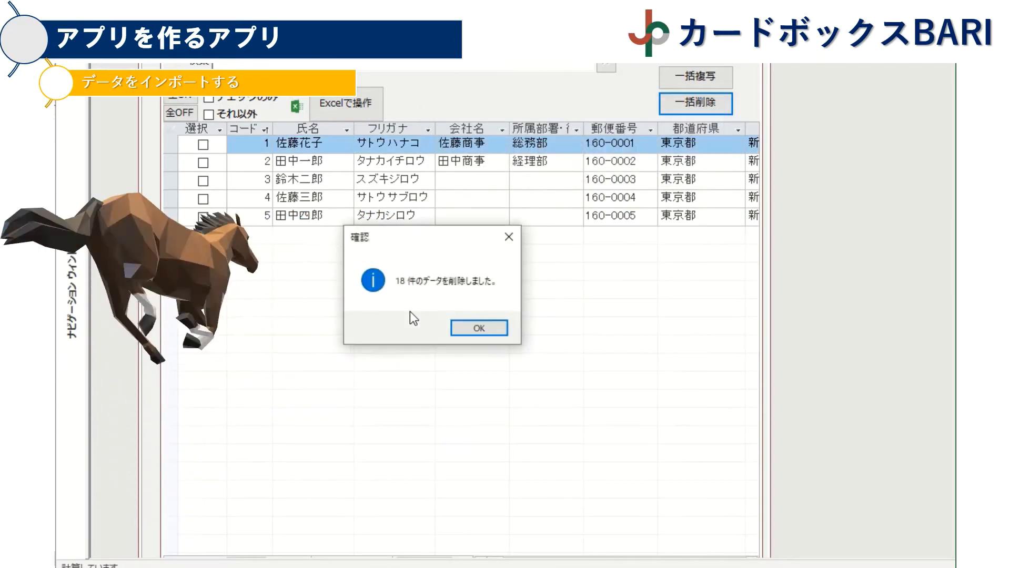
left_click(479, 331)
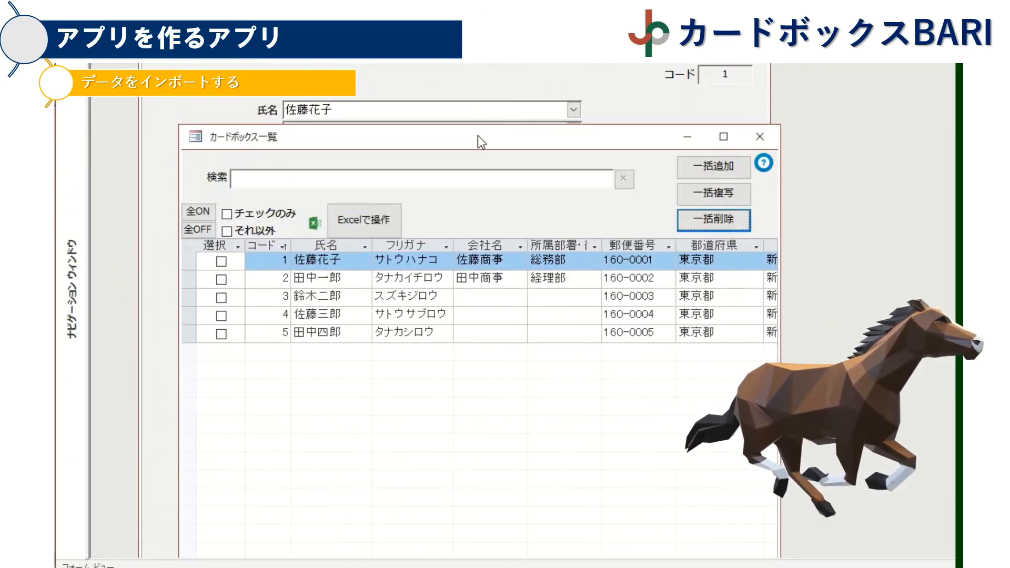
Leave the card list, bring up the data import menu from 補助処理, and set the target card box number to 1.
left_click(777, 84)
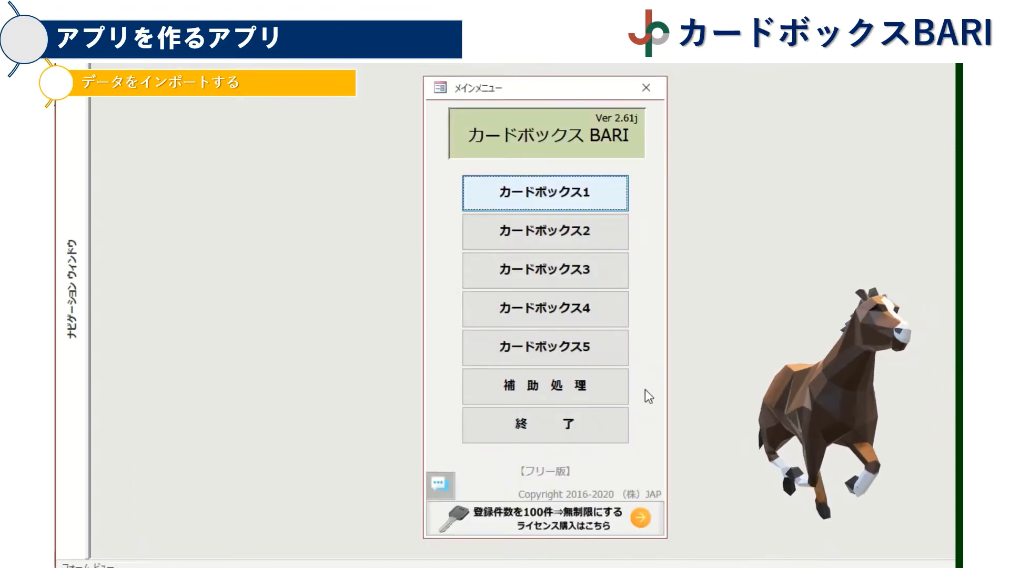
left_click(570, 394)
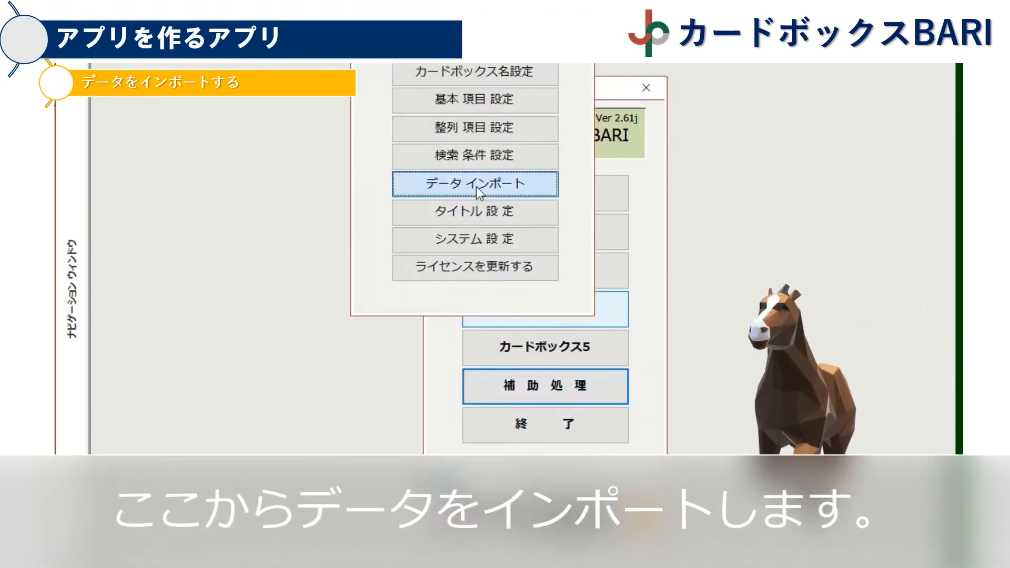
left_click(476, 187)
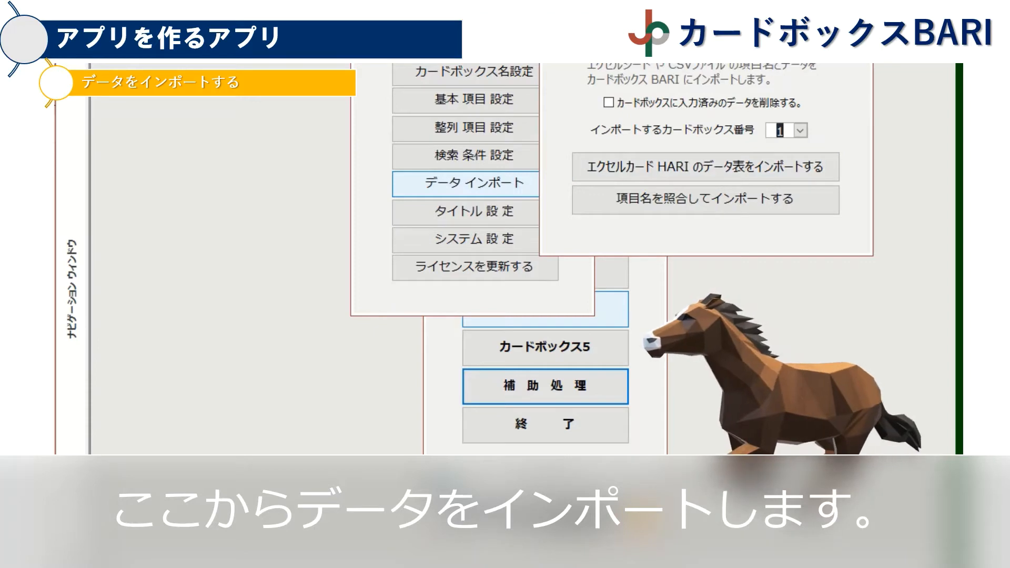
left_click_drag(709, 18, 465, 159)
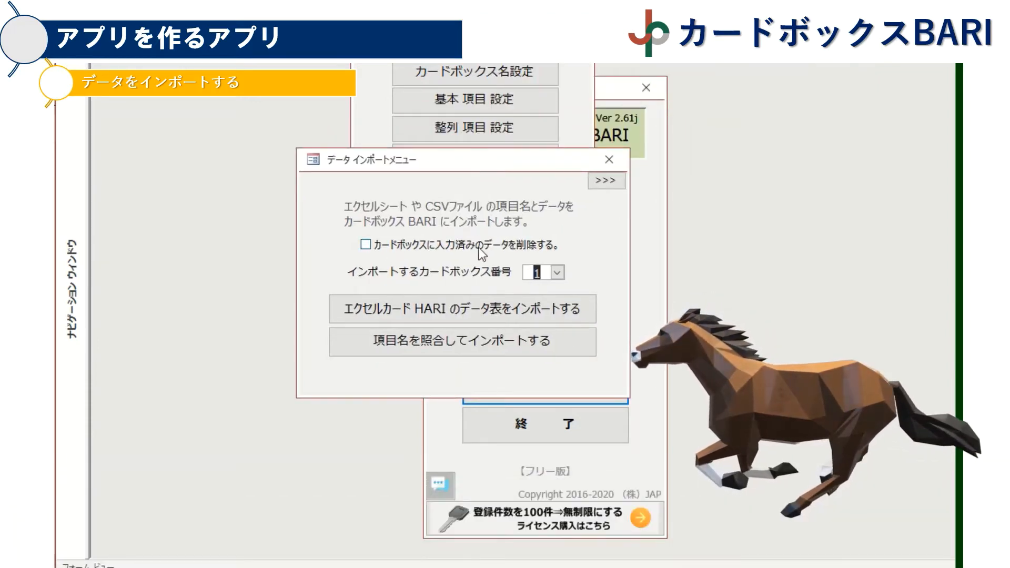
left_click(558, 273)
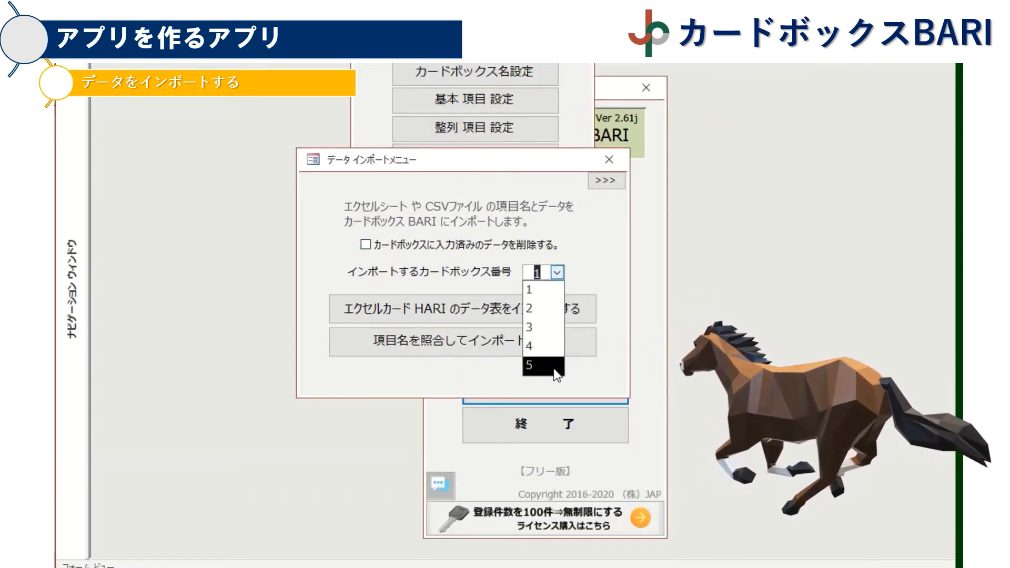
left_click(550, 289)
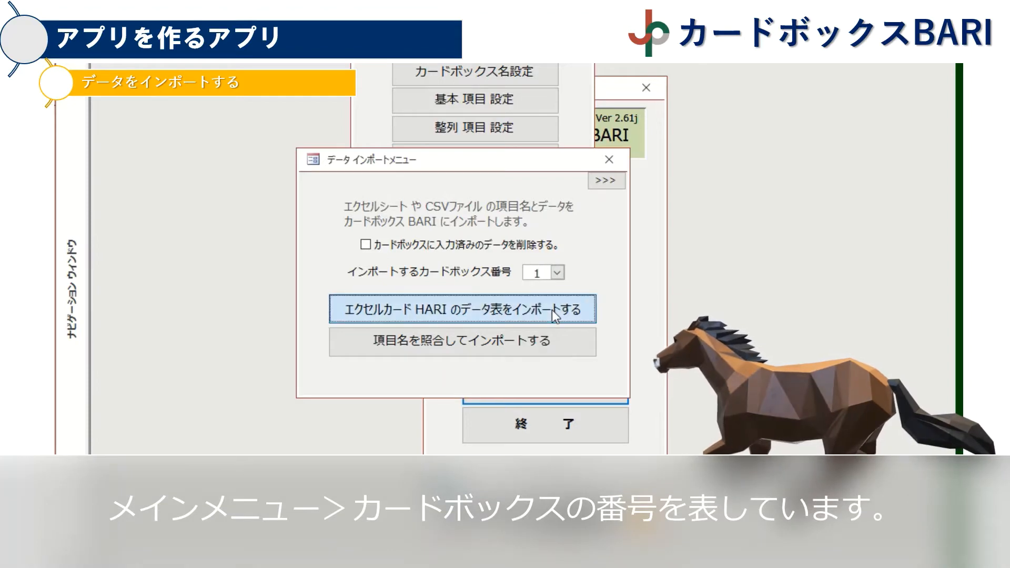
Import the エクセルカード HARI data table from エクセルカードDT.xlsm, then return to the main menu.
left_click(551, 310)
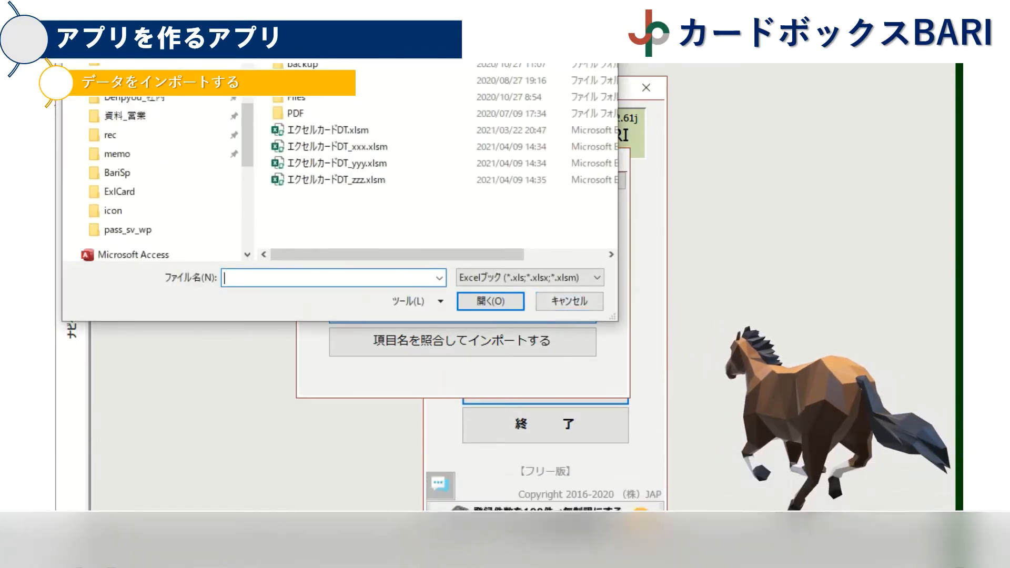
left_click_drag(337, 1, 217, 65)
left_click(217, 194)
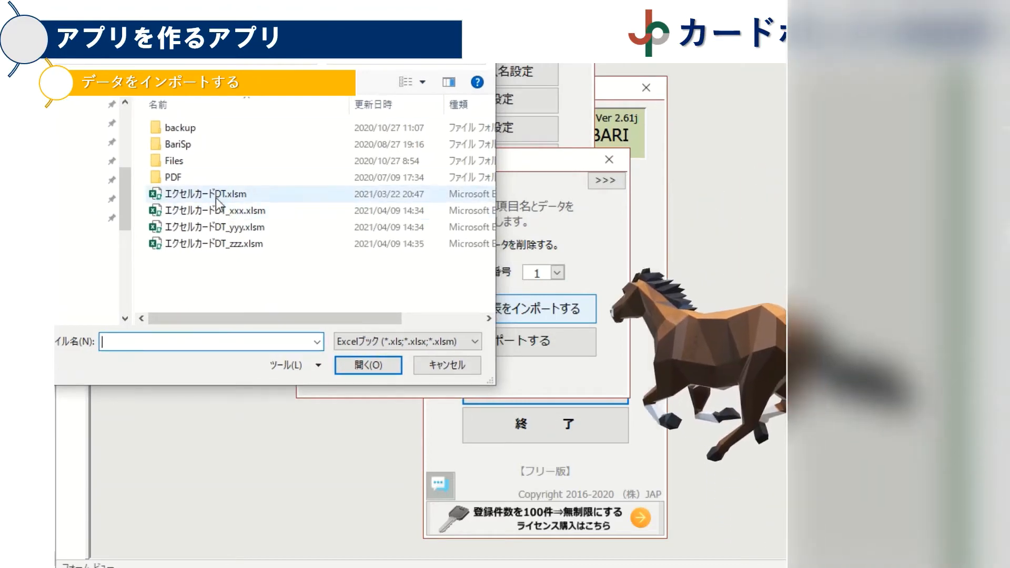
double_click(218, 195)
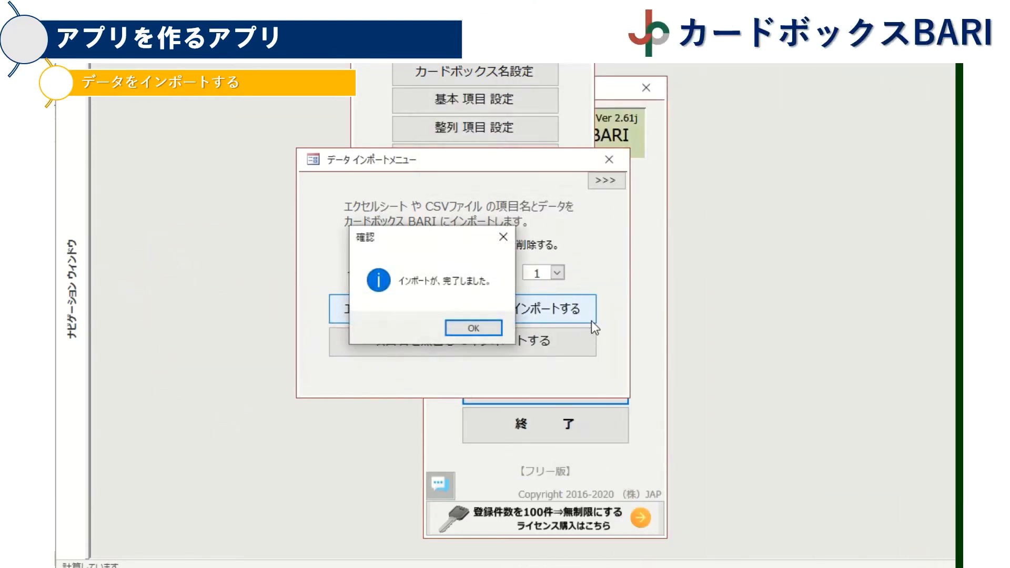
left_click(456, 329)
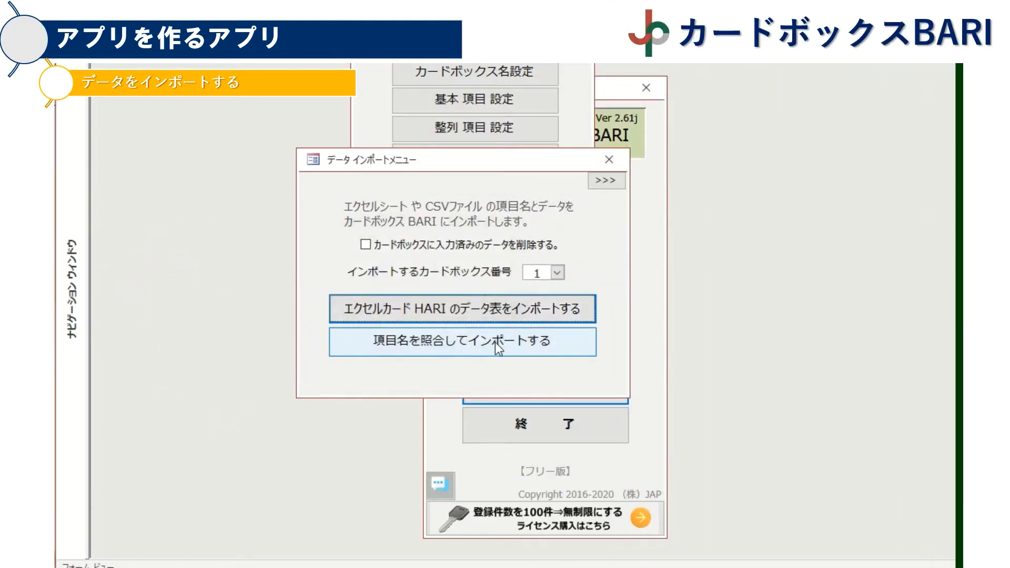
left_click(605, 179)
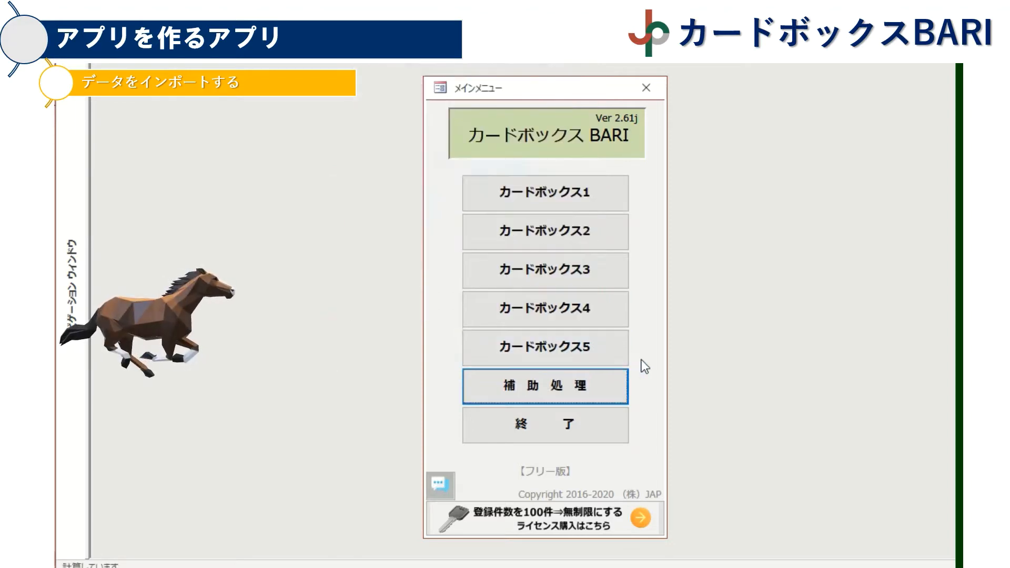
Check カードボックス1 for the imported data by highlighting records 6 to 23 in its list, then return to the main menu.
left_click(583, 195)
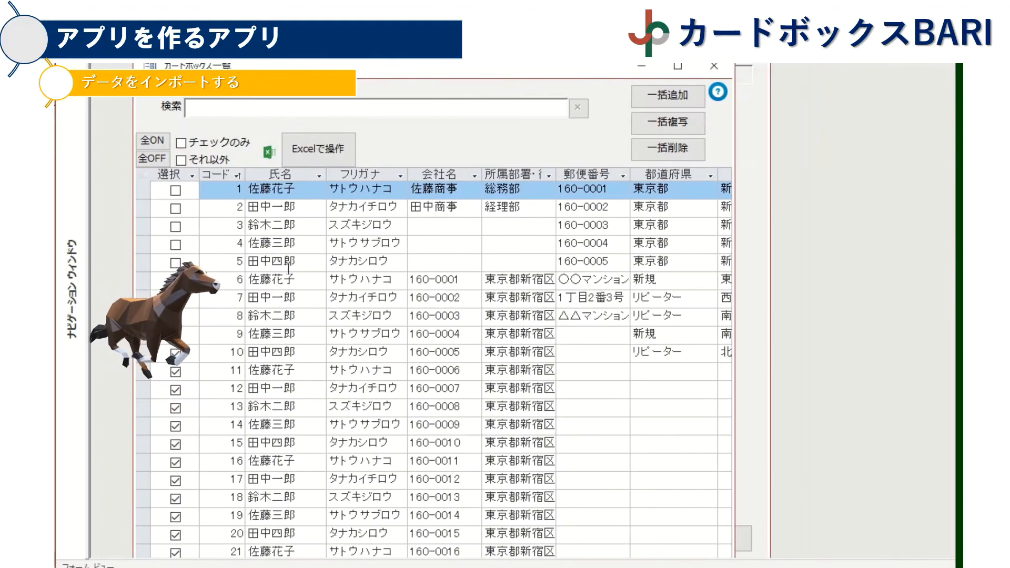
left_click(543, 283)
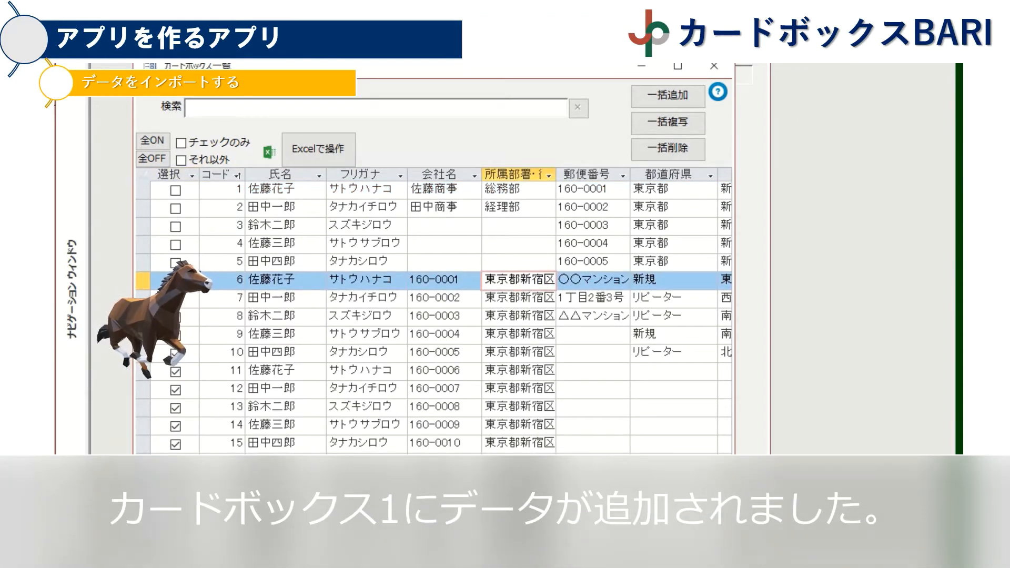
left_click(143, 550, "shift")
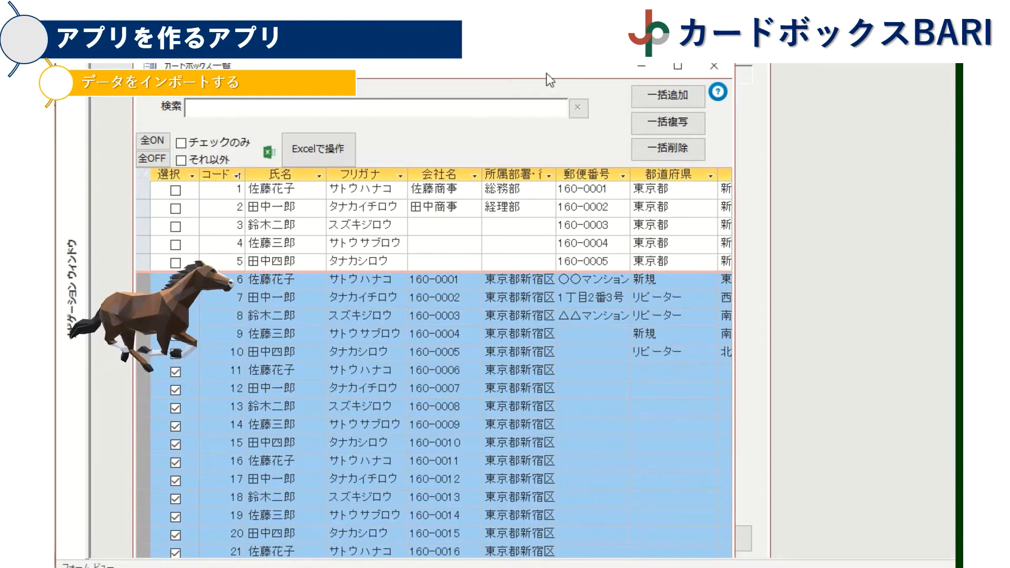
left_click_drag(479, 70, 481, 18)
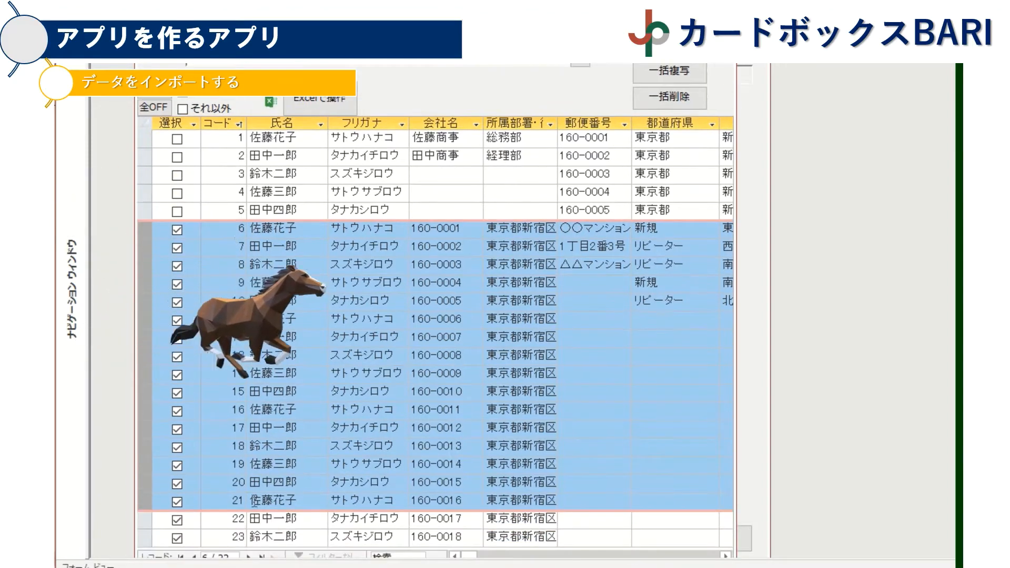
left_click(143, 538, "shift")
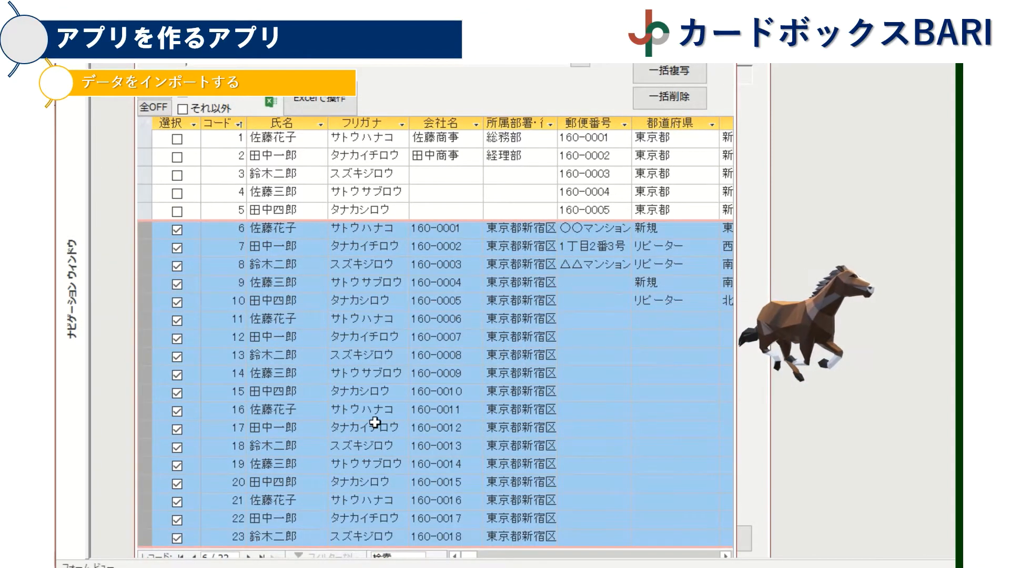
left_click(390, 416)
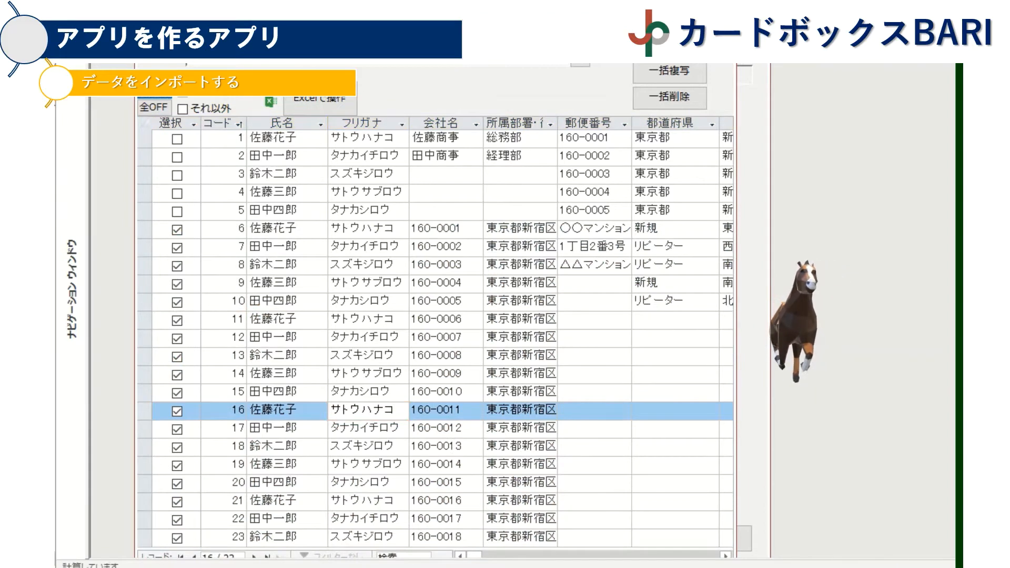
left_click(163, 97)
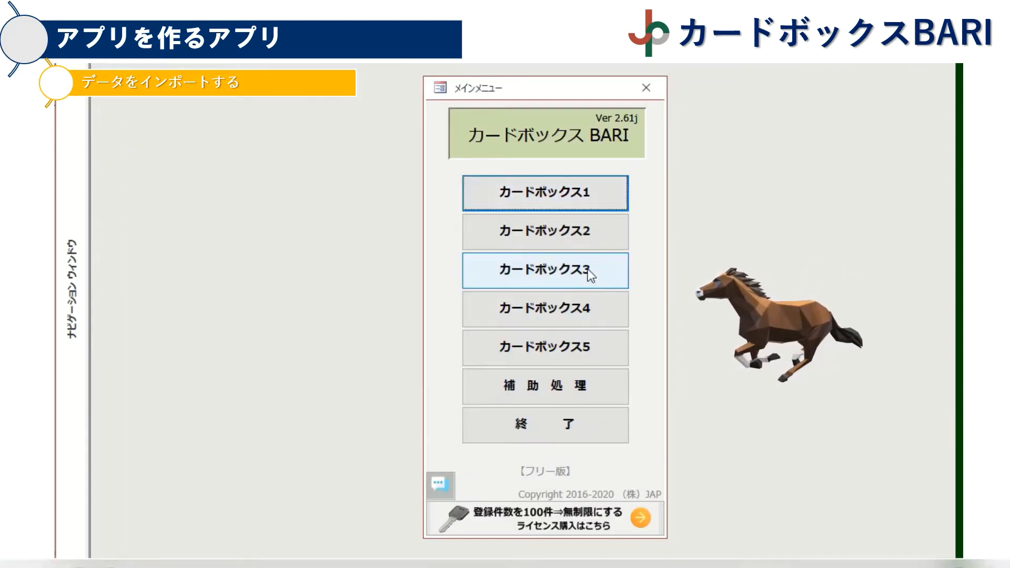
Review the existing records in the カードボックス2 list, then return to the main menu.
left_click(565, 230)
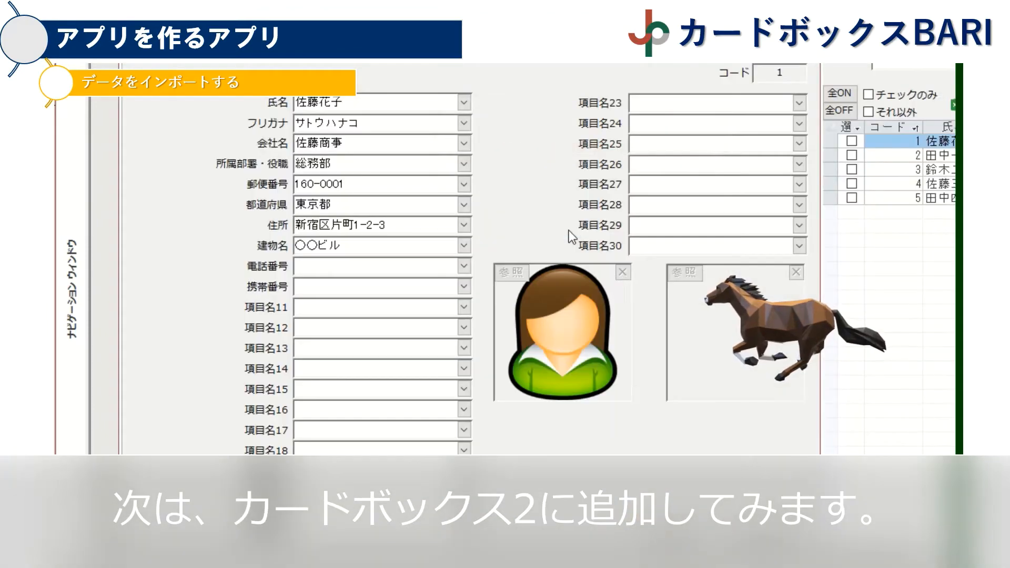
left_click_drag(897, 19, 263, 86)
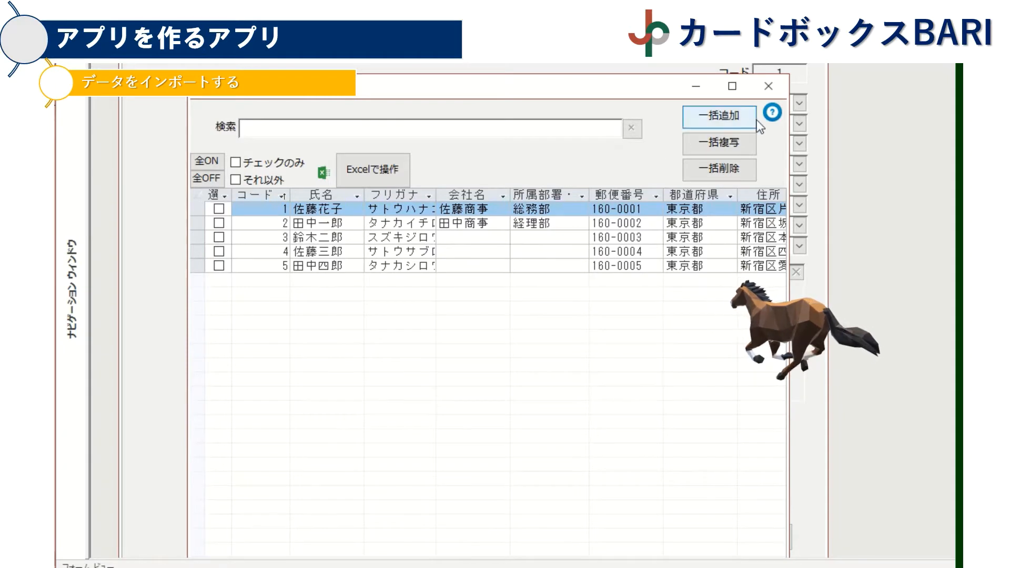
left_click(769, 85)
Bring up the data import menu from 補助処理 and set the target card box number to 2.
left_click(591, 387)
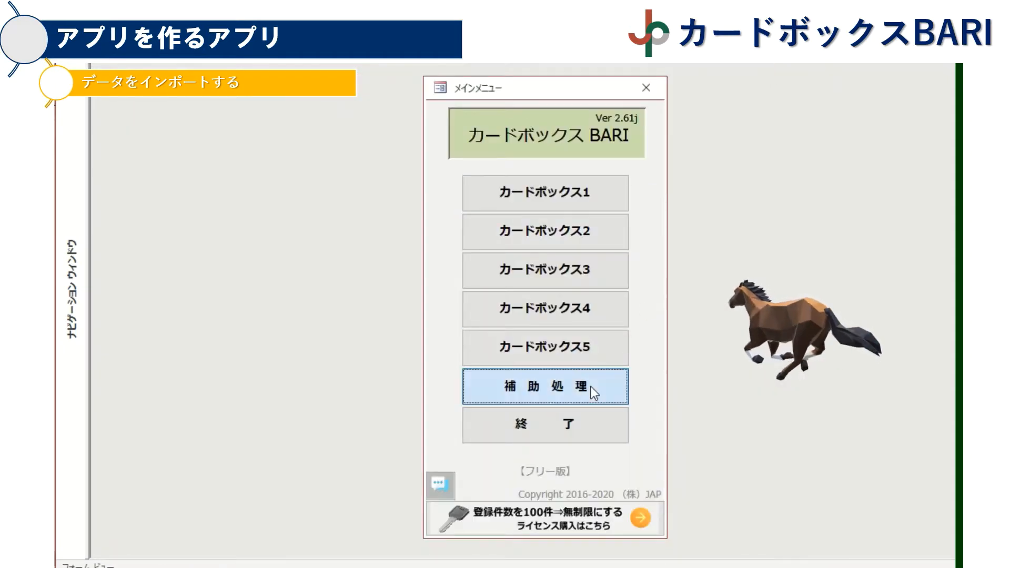
left_click(468, 182)
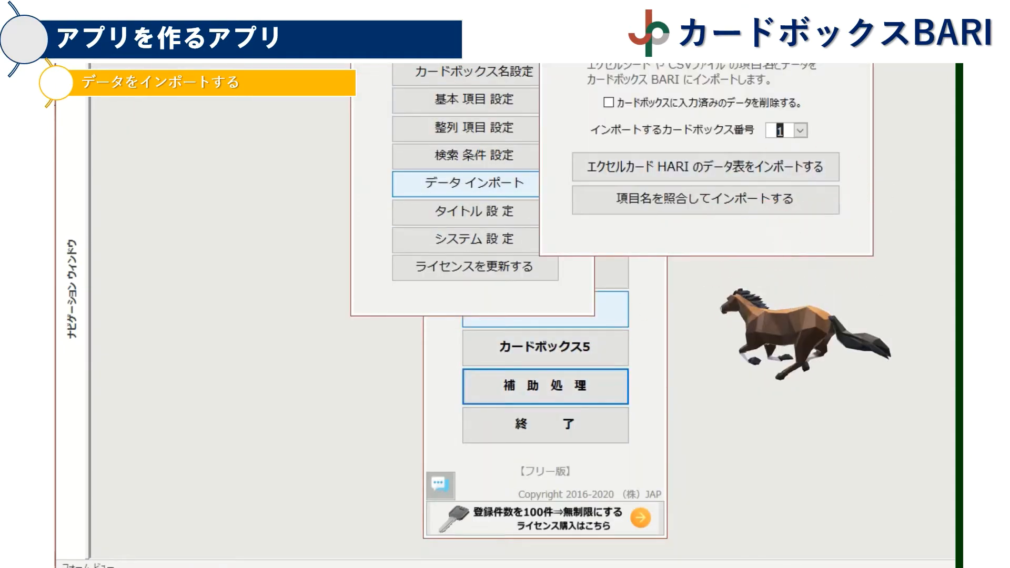
left_click_drag(730, 18, 416, 192)
left_click(488, 305)
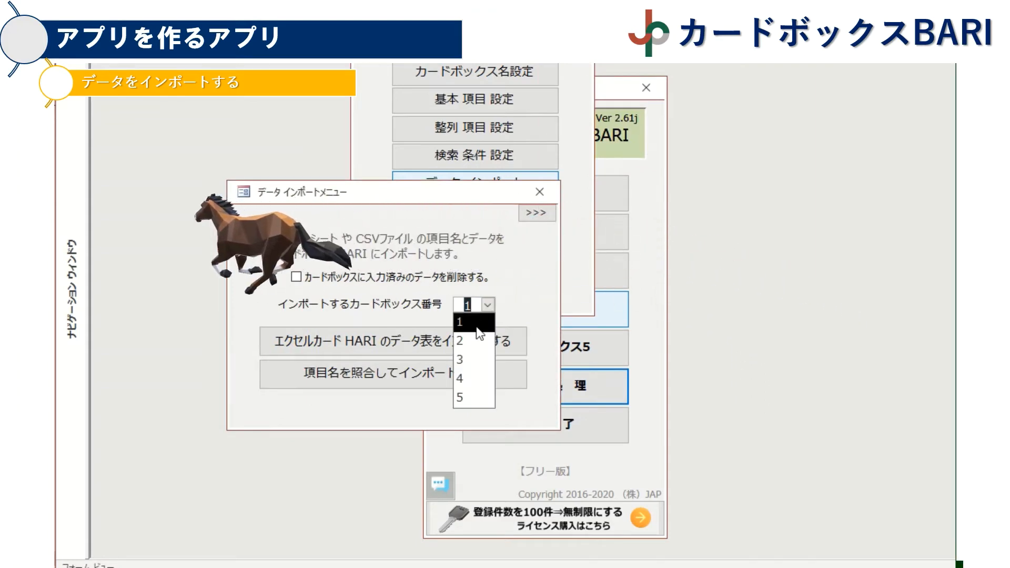
left_click(467, 333)
Import the エクセルカード HARI data table from エクセルカードDT_xxx.xlsm into card box 2.
left_click(476, 341)
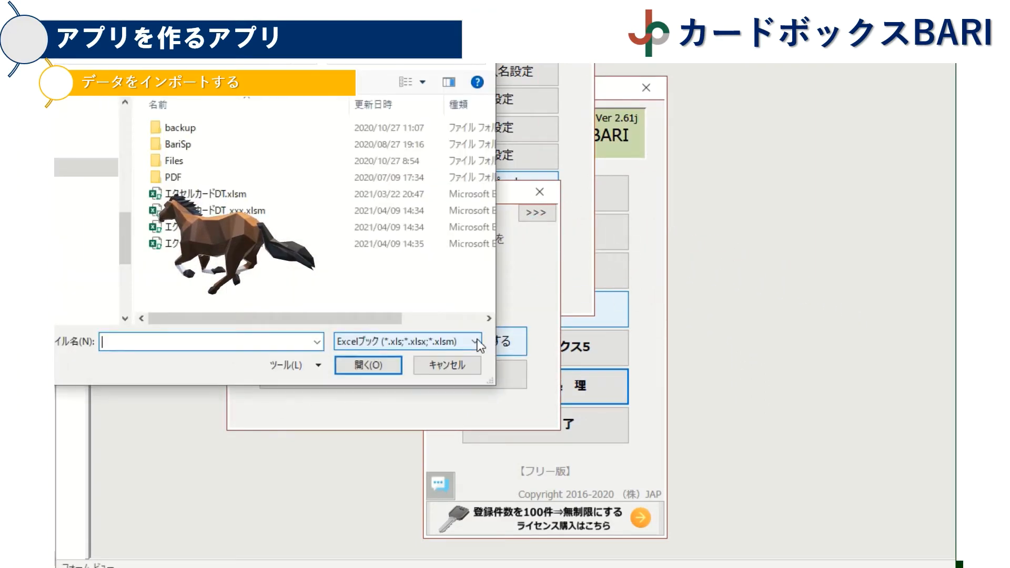
left_click(226, 211)
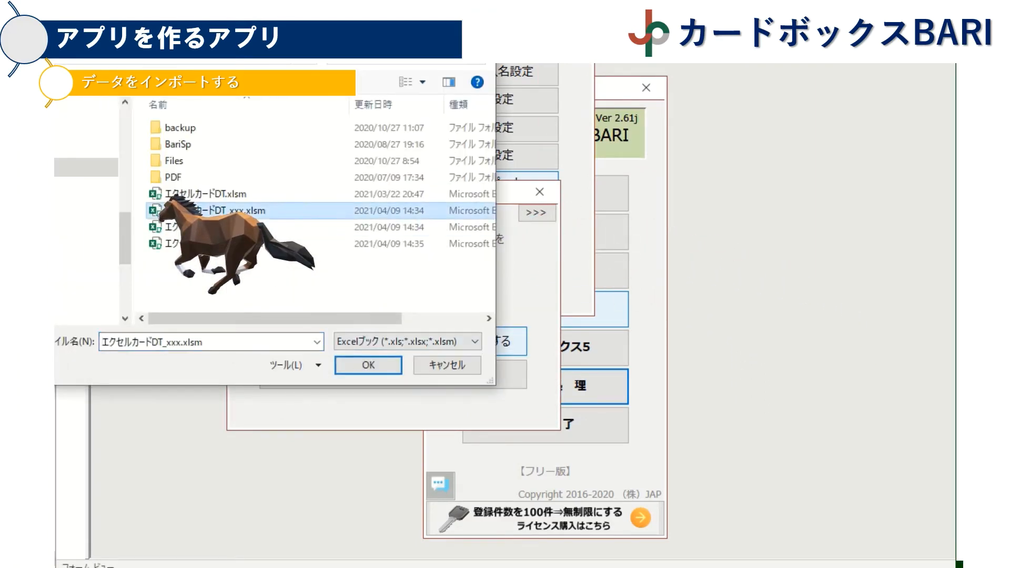
left_click(350, 369)
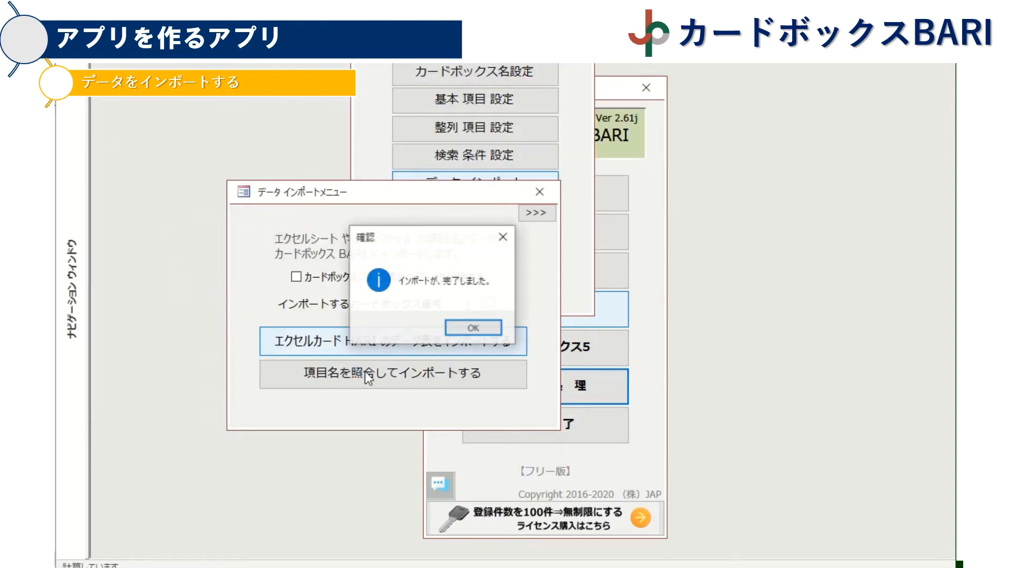
key("Return")
Import the エクセルカード HARI data table from エクセルカードDT_yyy.xlsm into card box 2.
left_click(472, 341)
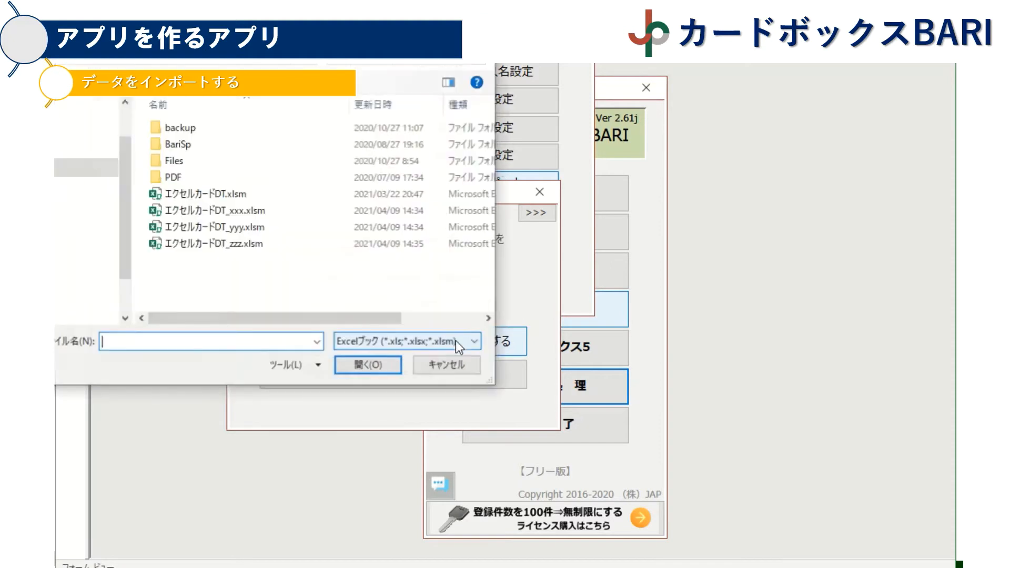
left_click(263, 228)
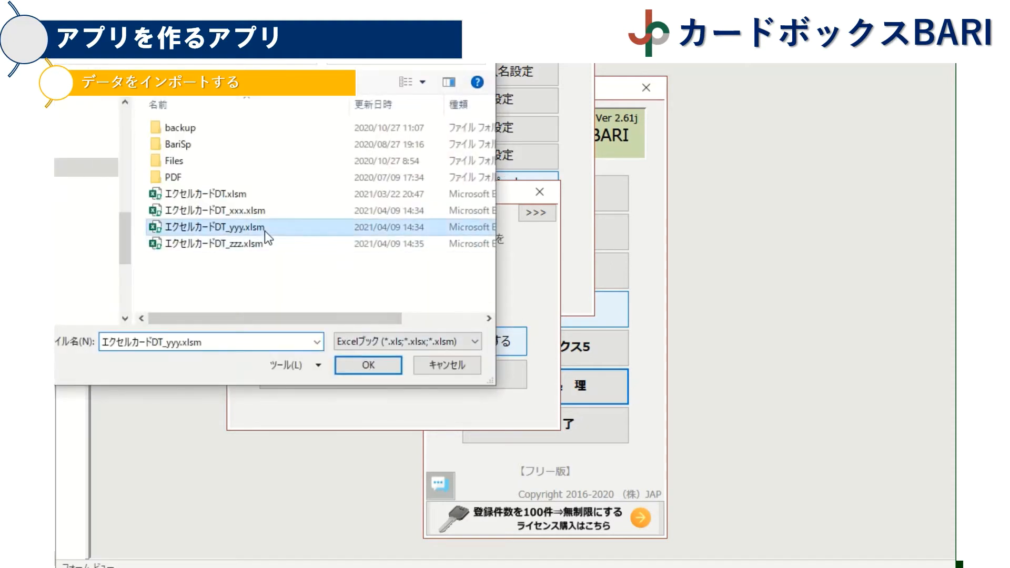
left_click(368, 366)
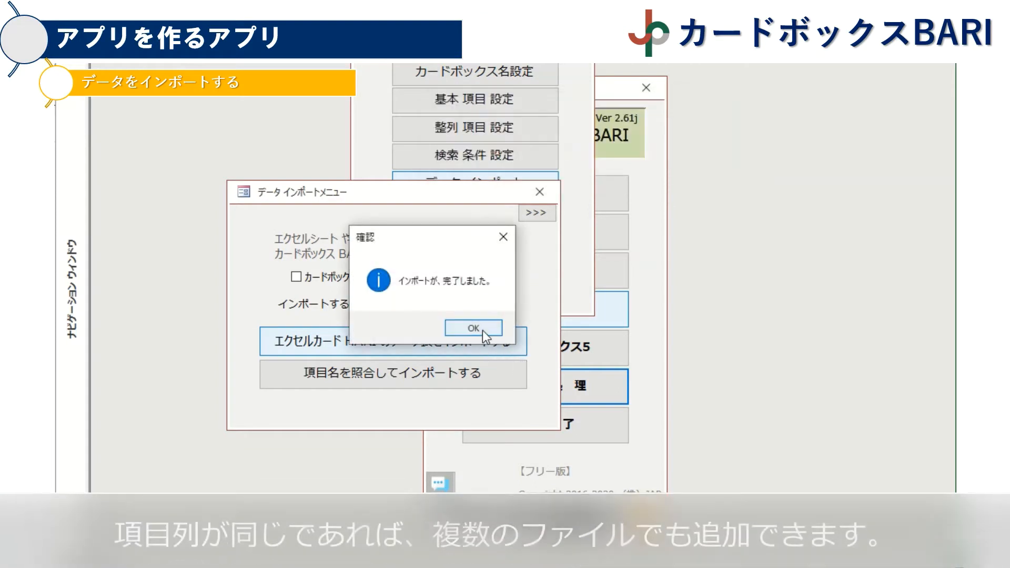
left_click(477, 263)
Import the エクセルカード HARI data table from エクセルカードDT_zzz.xlsm into card box 2.
left_click(485, 340)
left_click(252, 247)
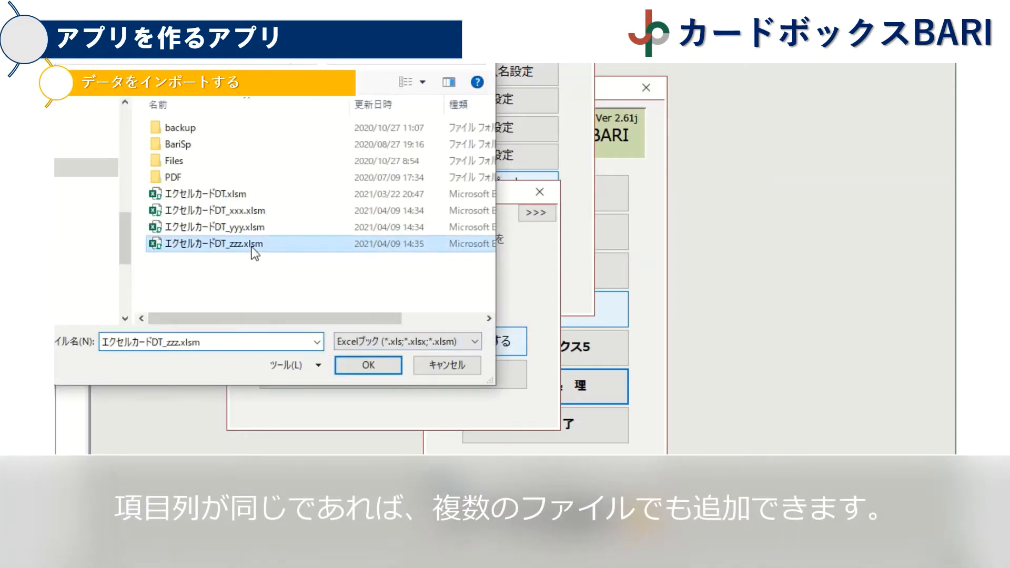
left_click(370, 371)
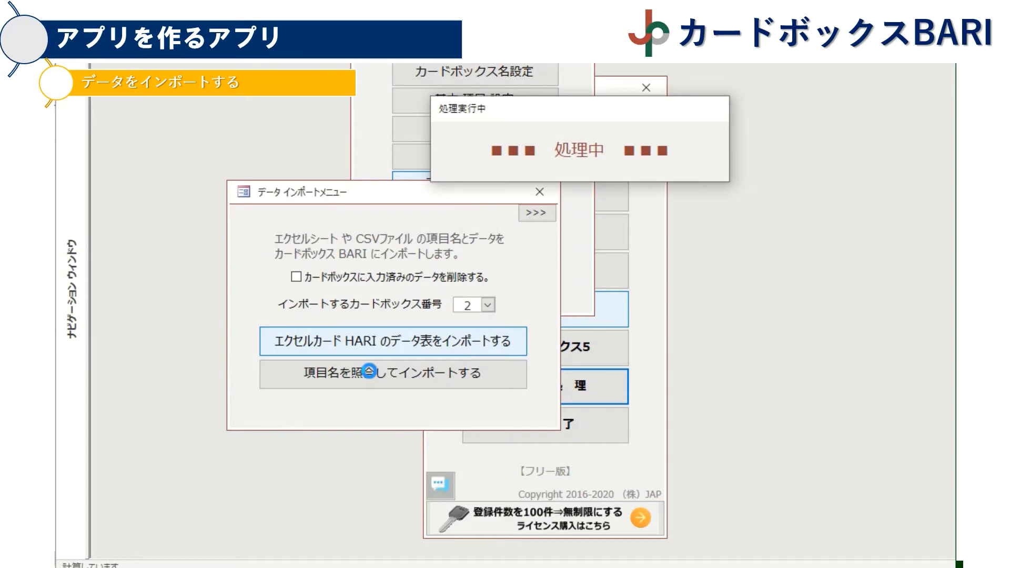
left_click(470, 265)
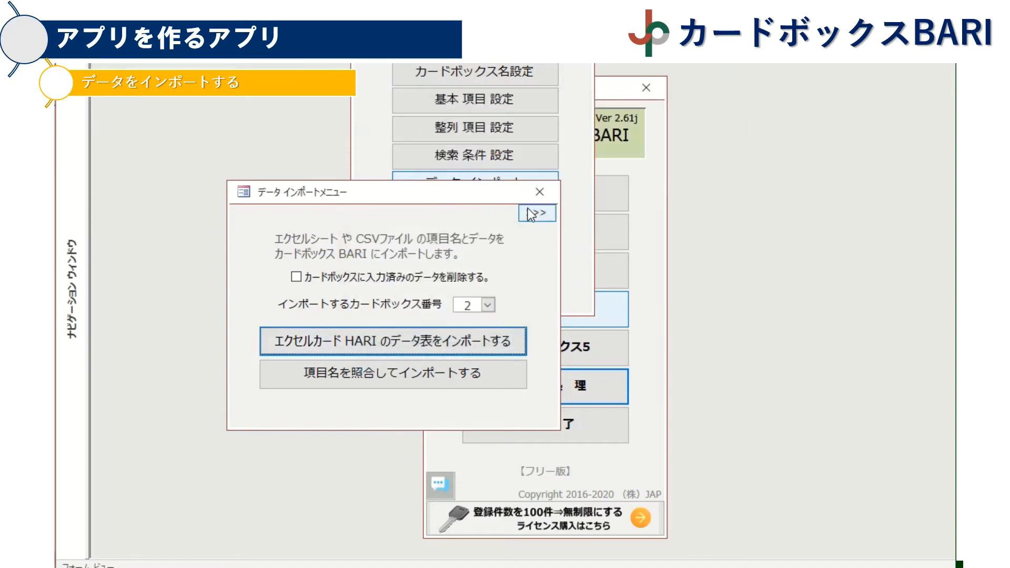
Leave the data import and 補助処理 menus, then review the imported records in the カードボックス2 list.
left_click(533, 214)
left_click_drag(526, 26, 446, 251)
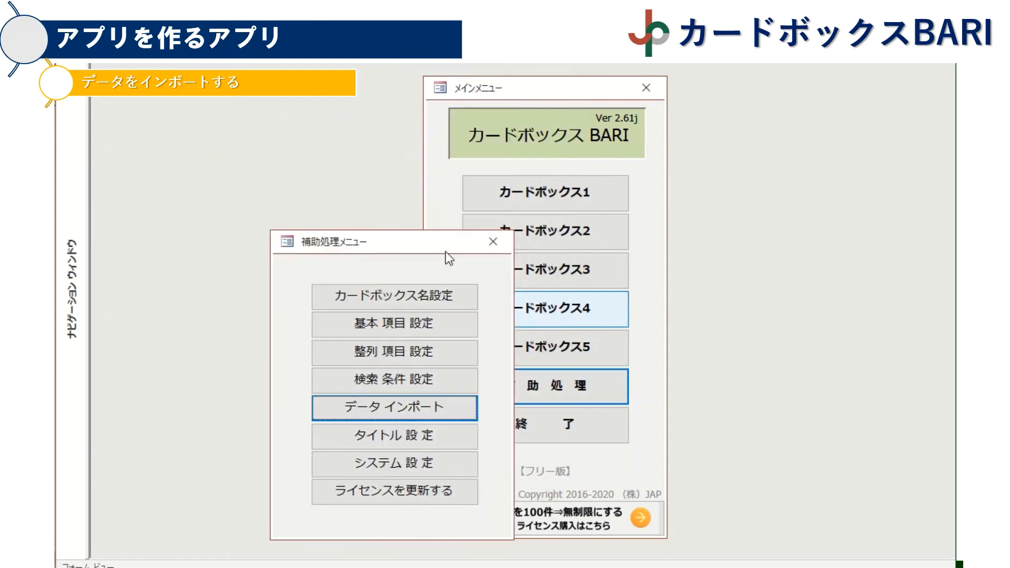
left_click(494, 245)
left_click(511, 241)
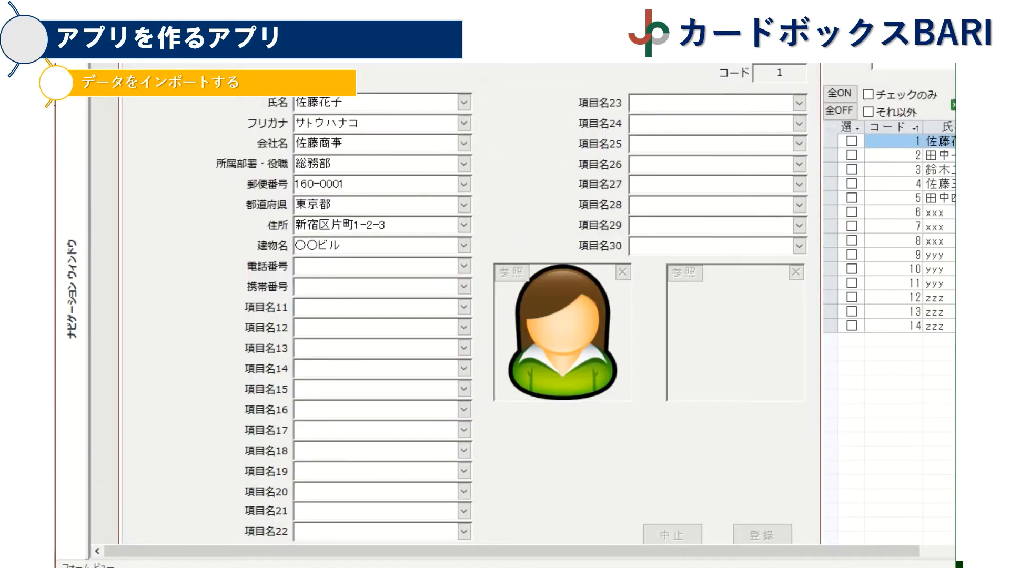
left_click_drag(894, 18, 202, 82)
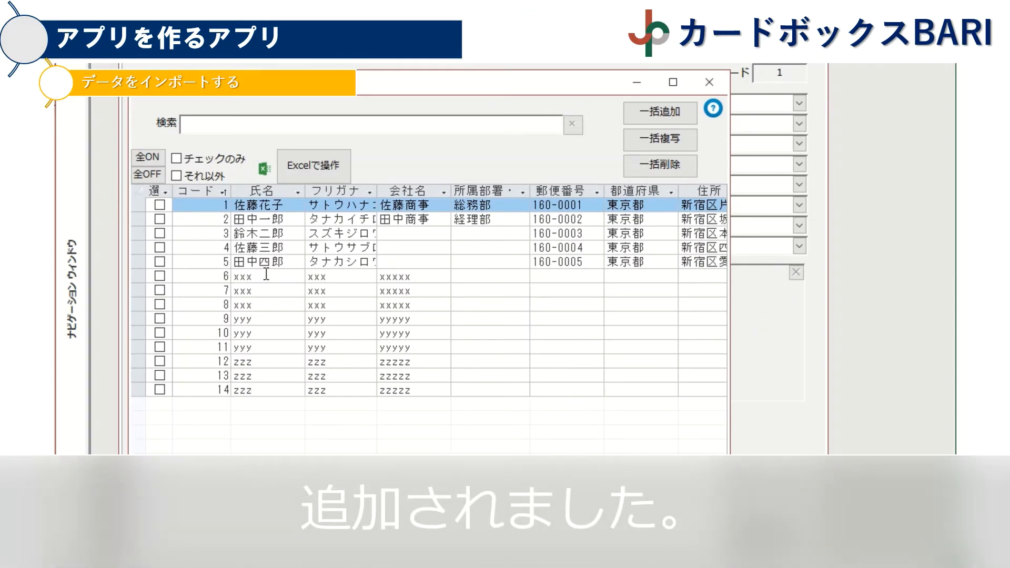
left_click(706, 79)
Review the existing records in the カードボックス3 list, then return to the main menu.
left_click(590, 283)
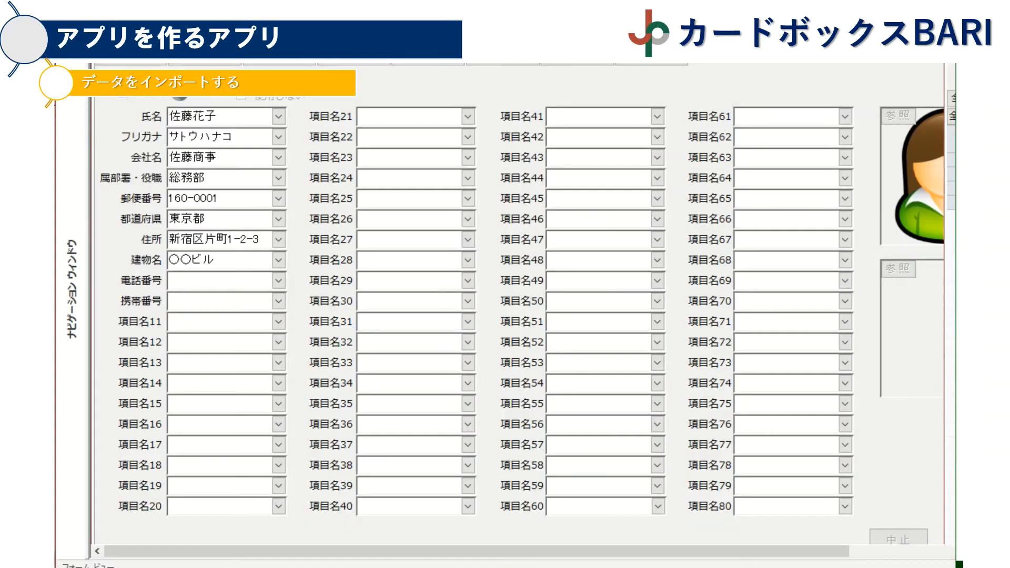
left_click_drag(984, 24, 203, 111)
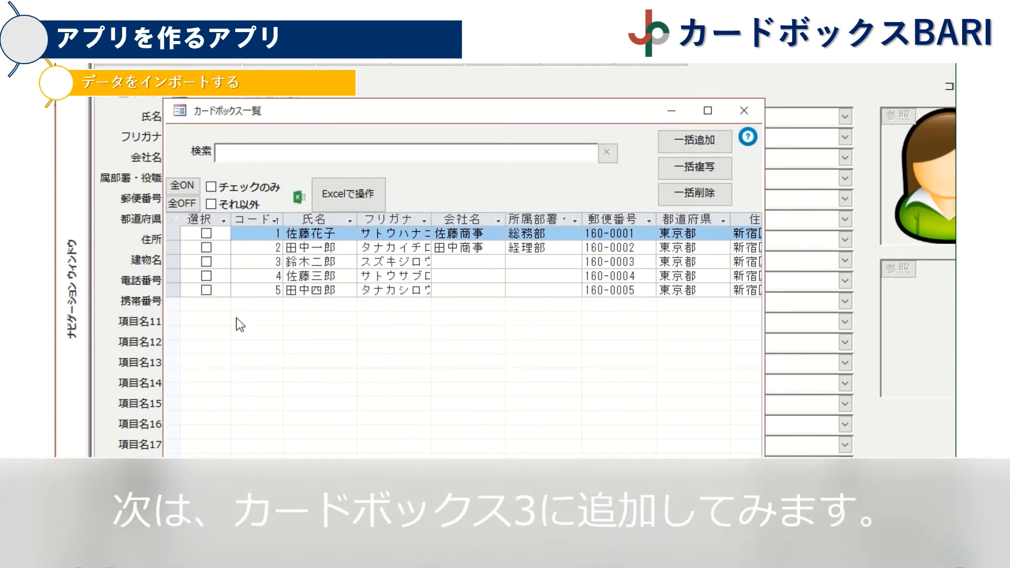
left_click(643, 65)
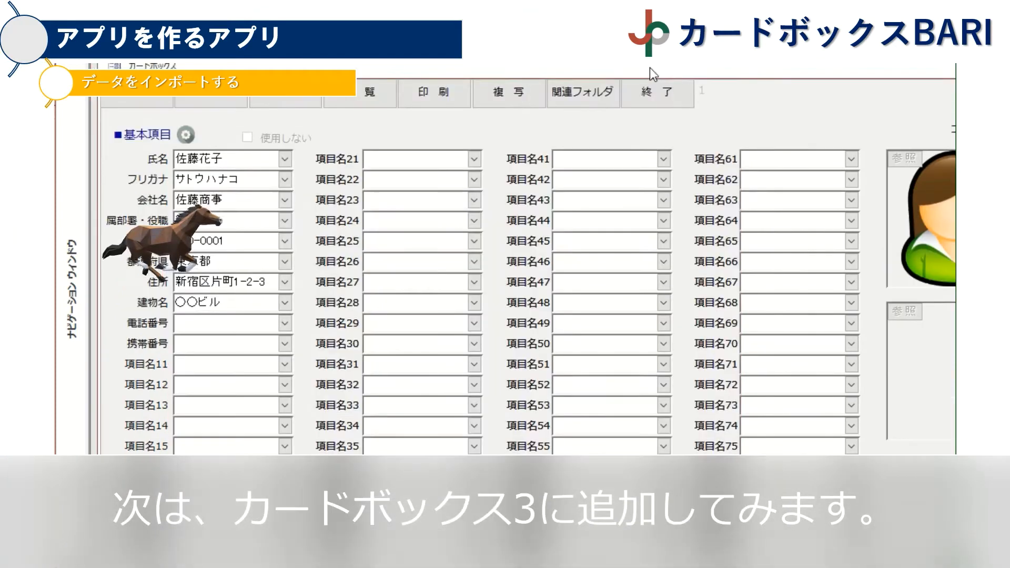
left_click(648, 116)
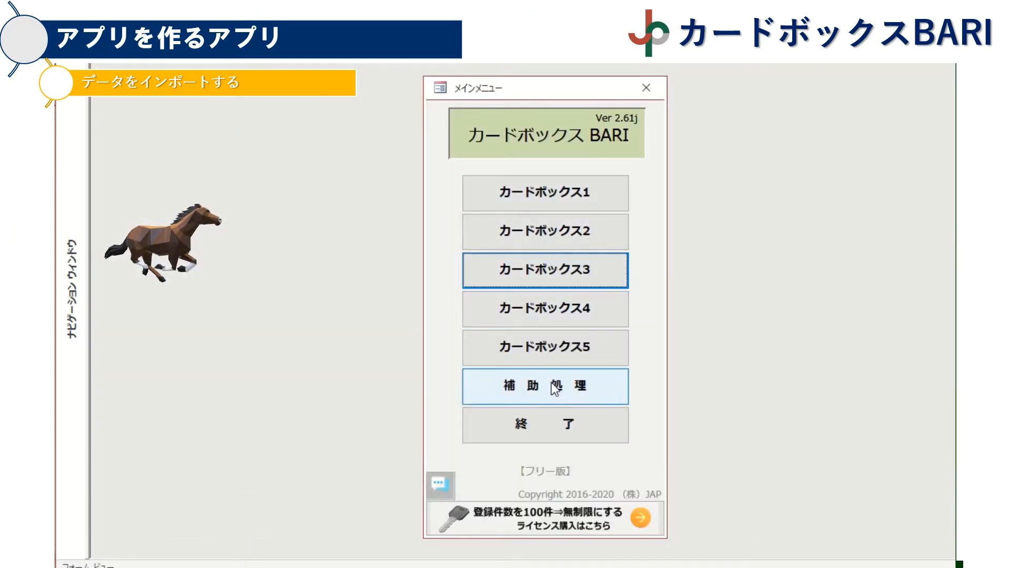
Set up a data import into card box number 3 with deletion of its already entered data enabled.
left_click(492, 385)
left_click(488, 182)
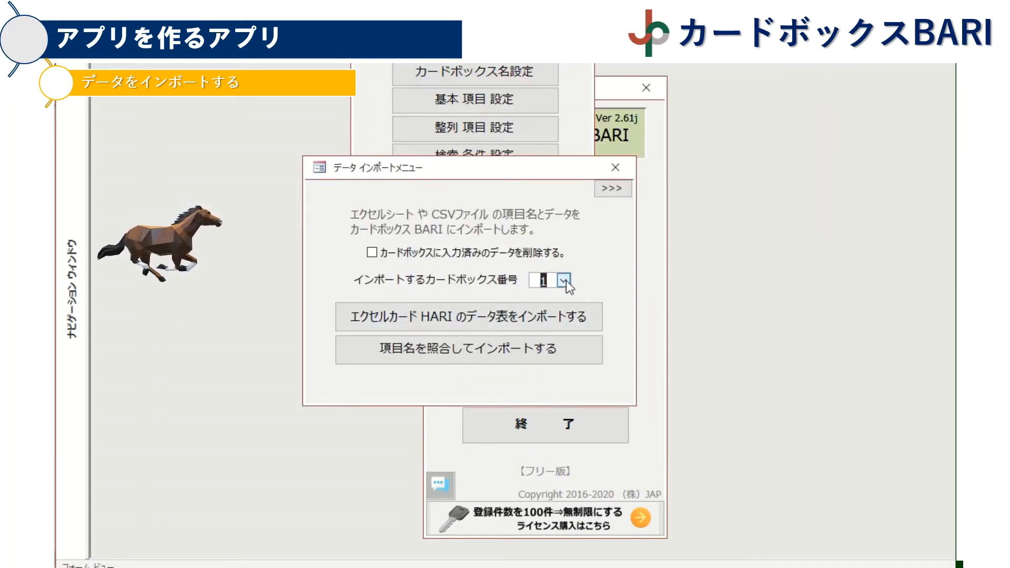
left_click(539, 342)
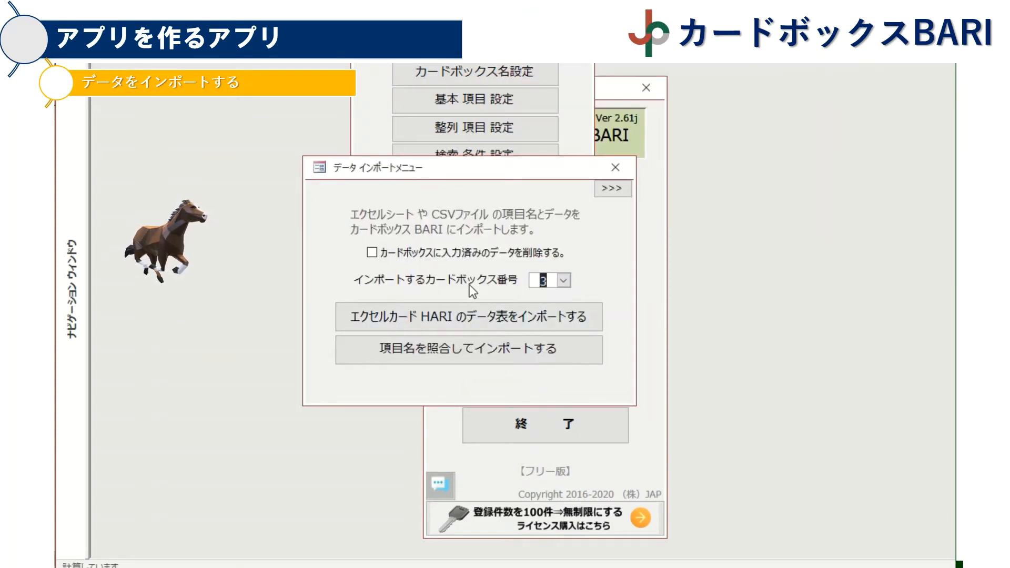
left_click(368, 253)
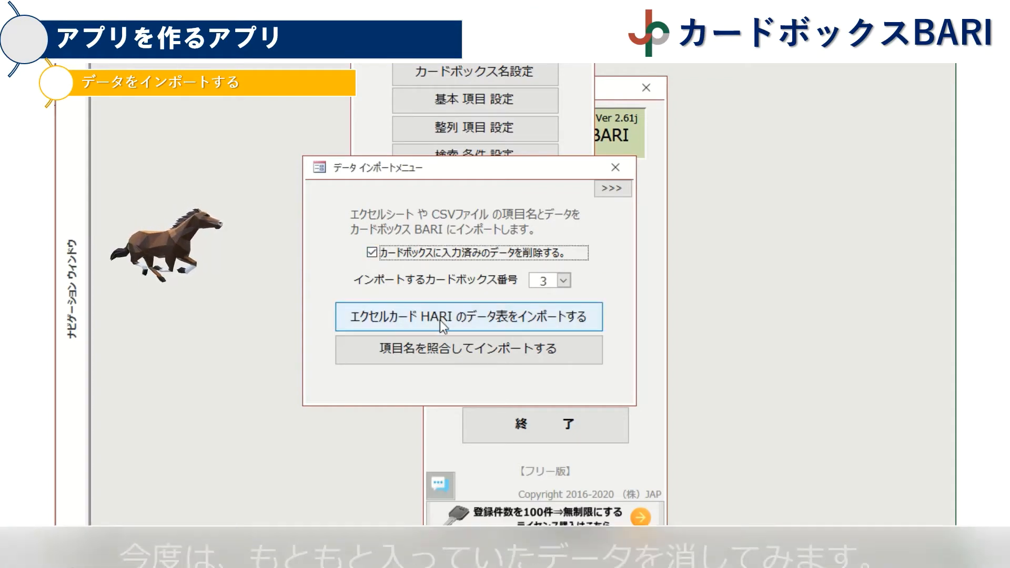
Import the エクセルカード HARI data table from エクセルカードDT_xxx.xlsm into card box 3, replacing its existing data.
left_click(447, 320)
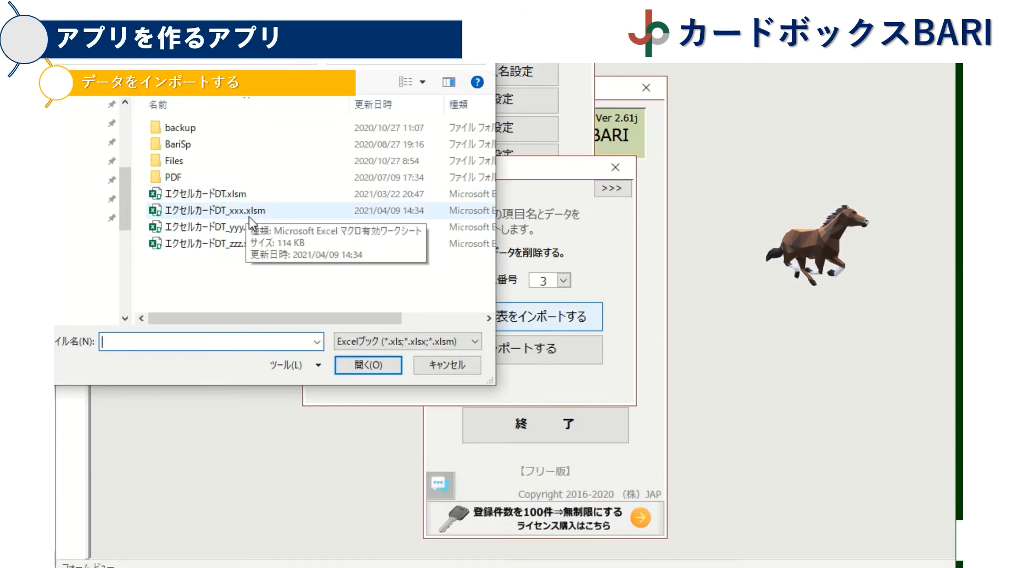
left_click(249, 213)
left_click(380, 365)
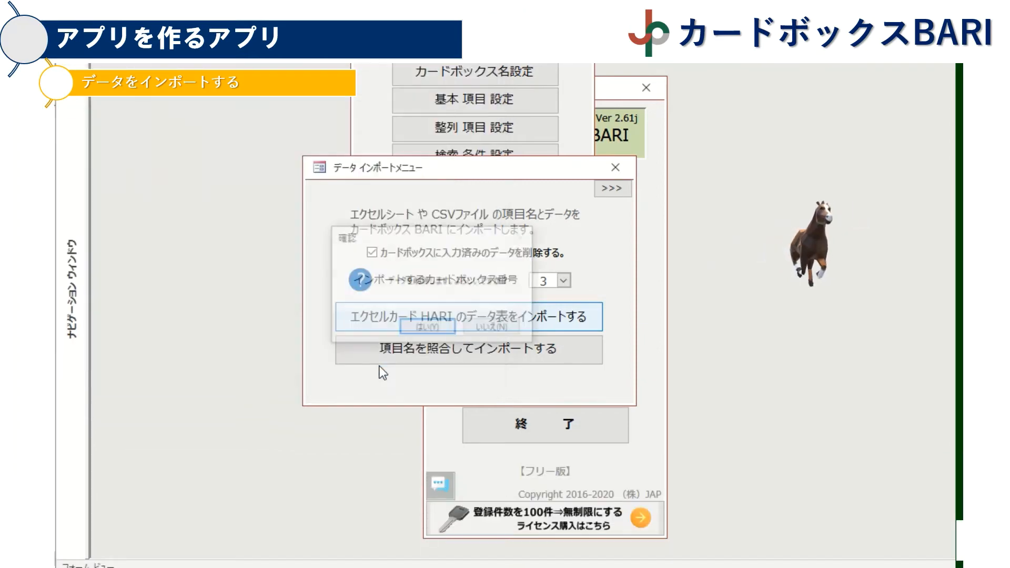
left_click(412, 329)
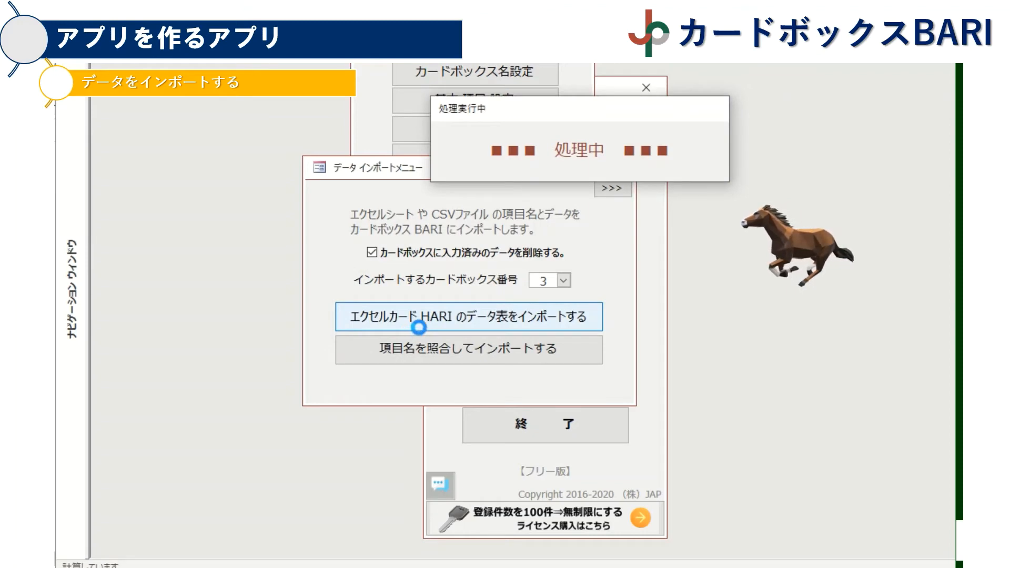
left_click(458, 328)
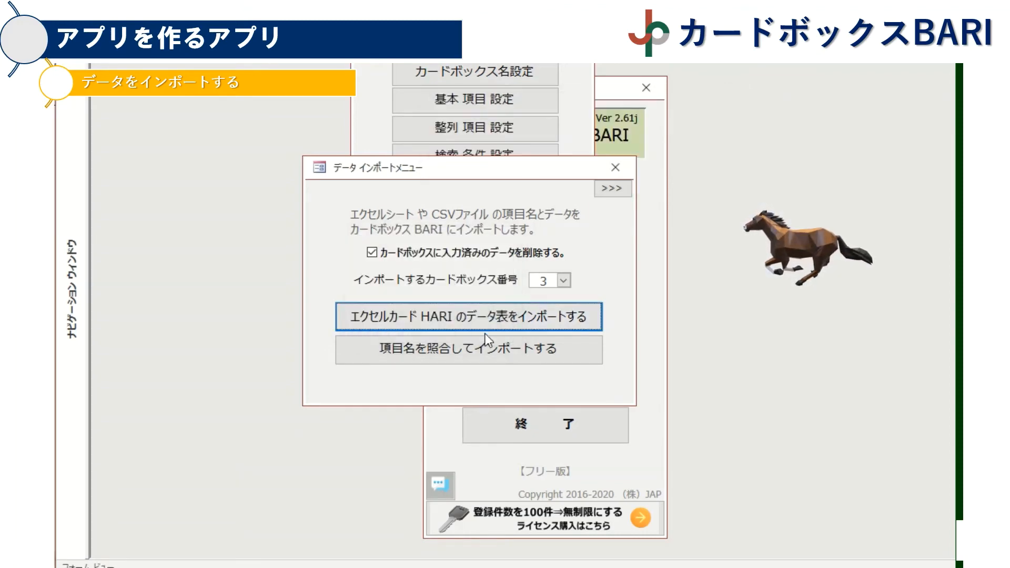
Leave the import menus and examine which records the カードボックス3 list contains, then return to the main menu.
left_click(617, 425)
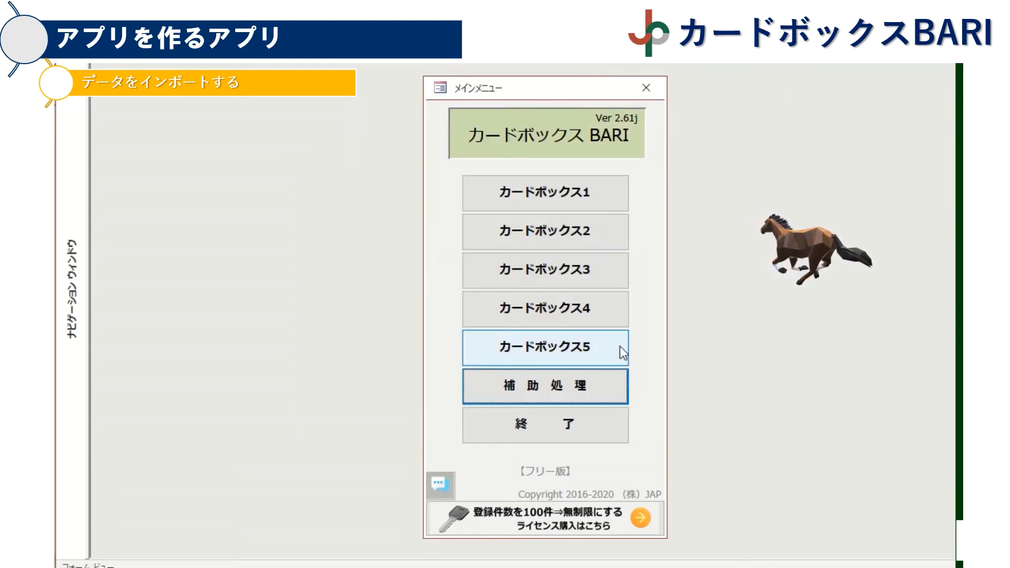
left_click(572, 259)
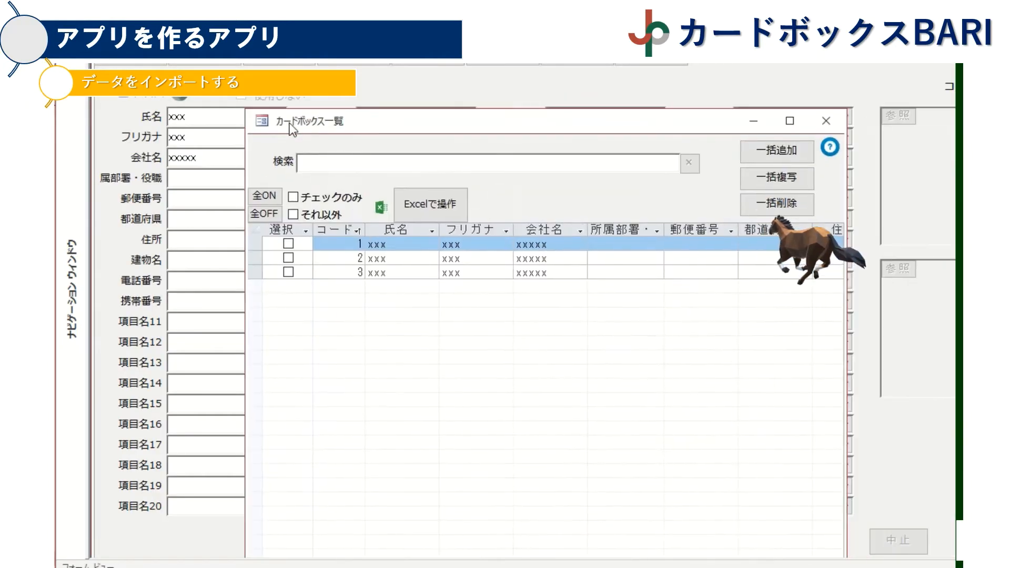
left_click(390, 259)
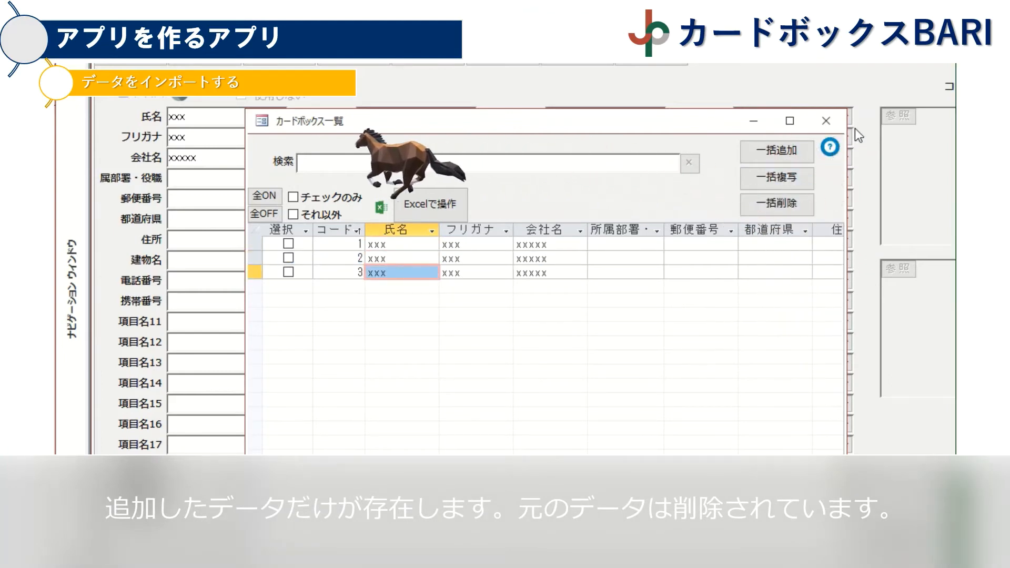
key("Down")
left_click(823, 119)
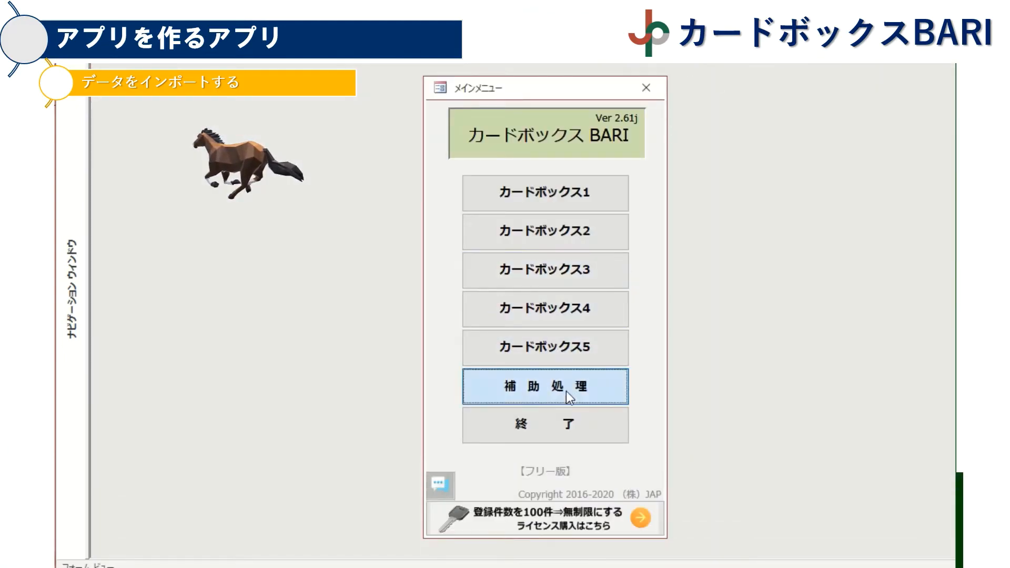
Bring up the data import menu from 補助処理 again and set the target card box number to 3.
left_click(566, 391)
left_click(491, 185)
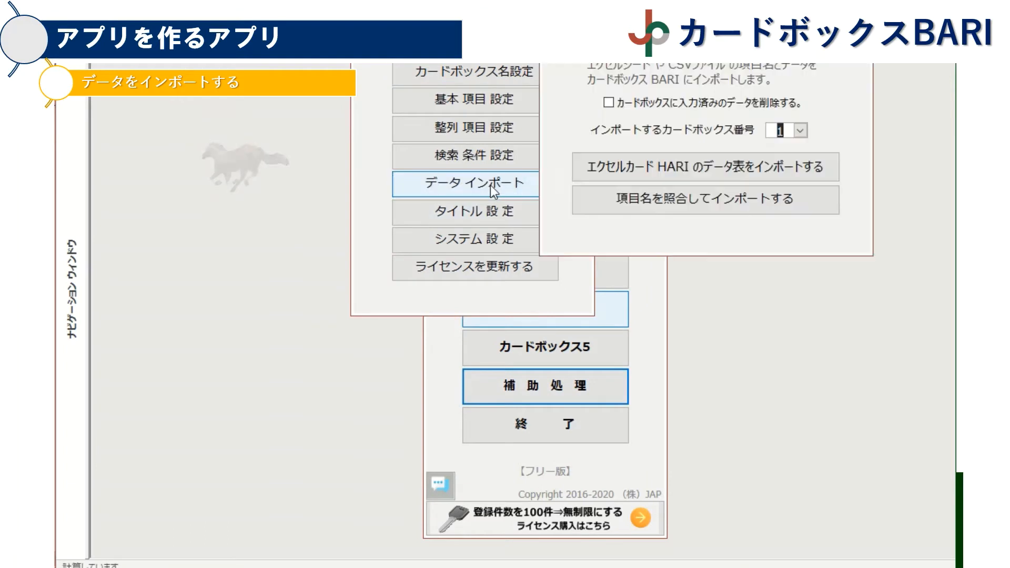
left_click(630, 170)
left_click(435, 367)
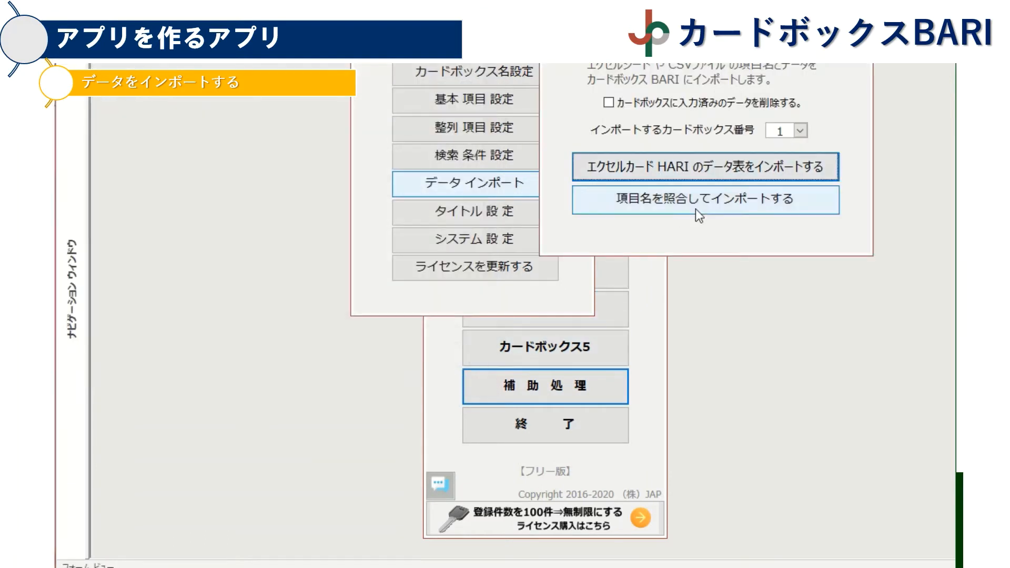
left_click(800, 131)
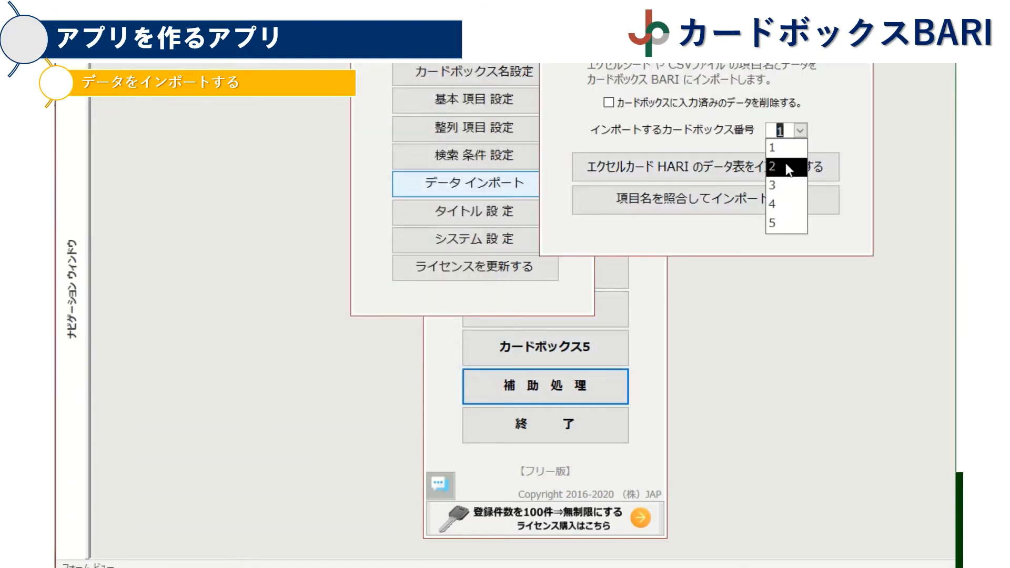
left_click(788, 184)
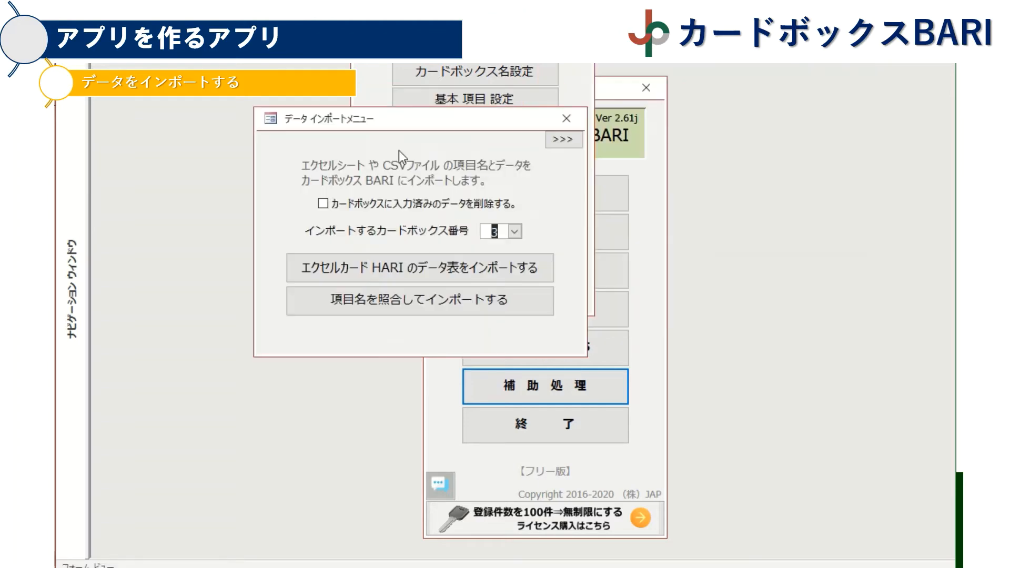
Import the エクセルカード HARI data table from エクセルカードDT_yyy.xlsm into card box 3 and check its record list.
left_click(421, 276)
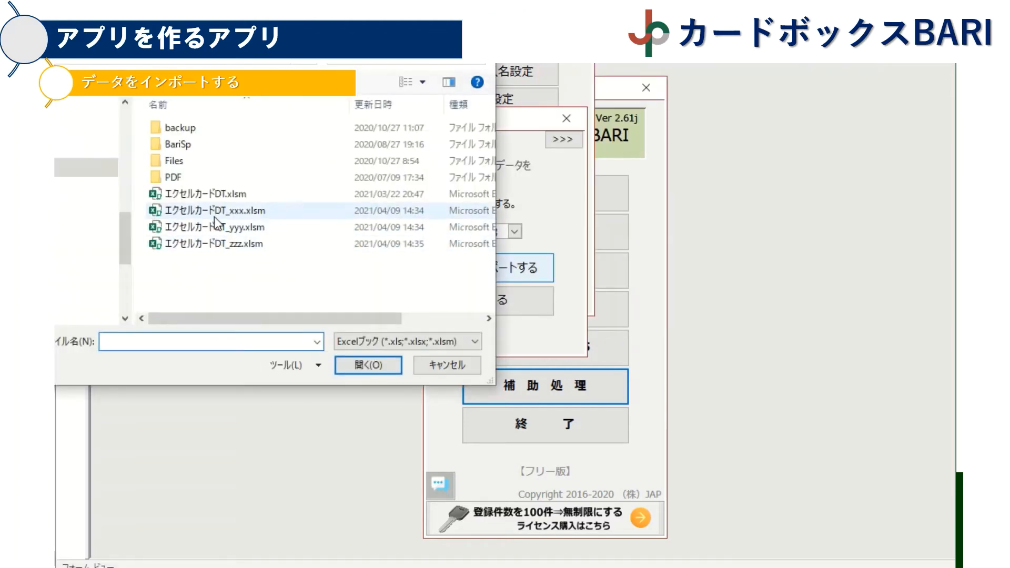
left_click(235, 232)
left_click(368, 367)
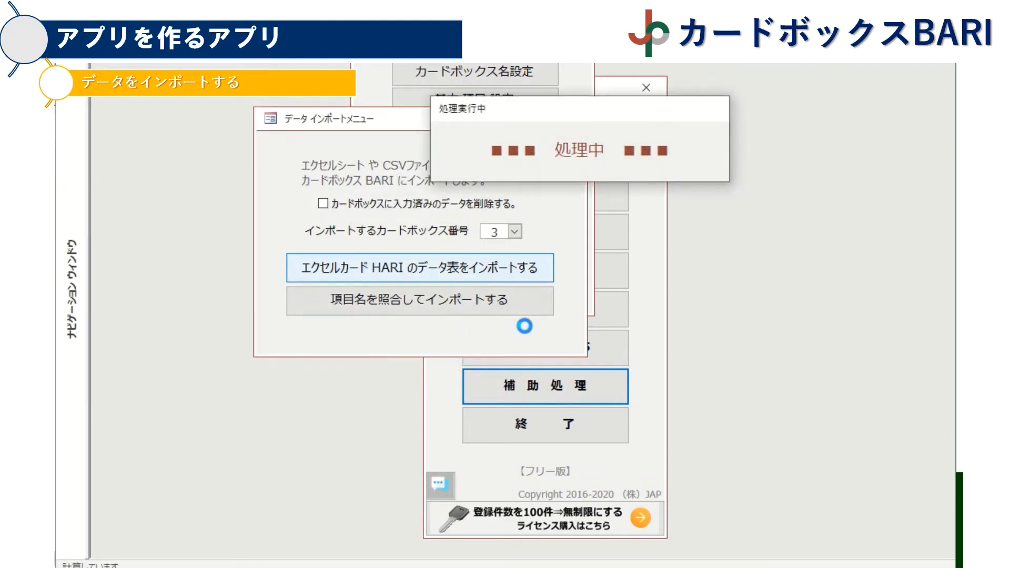
left_click(467, 323)
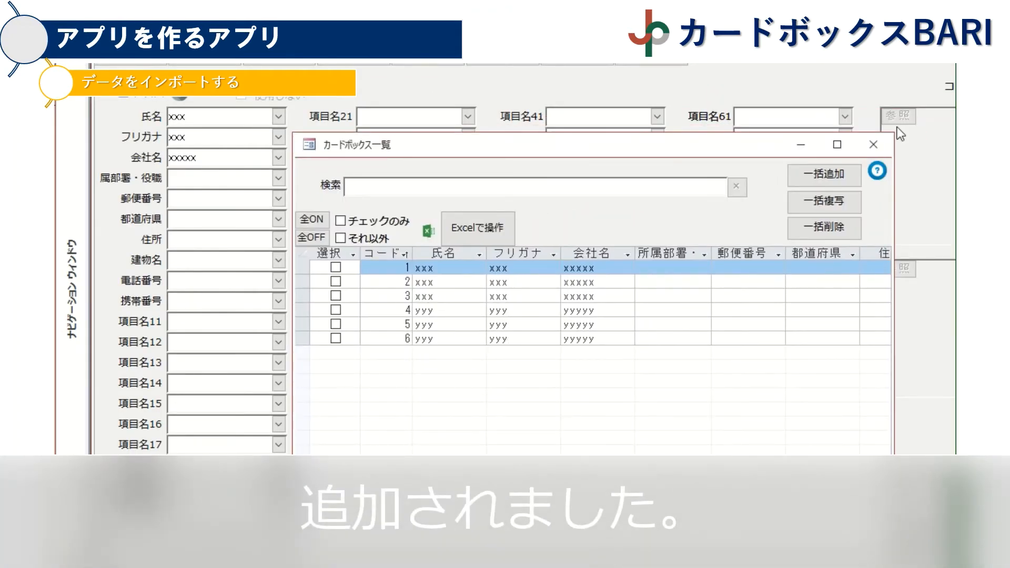
left_click(873, 144)
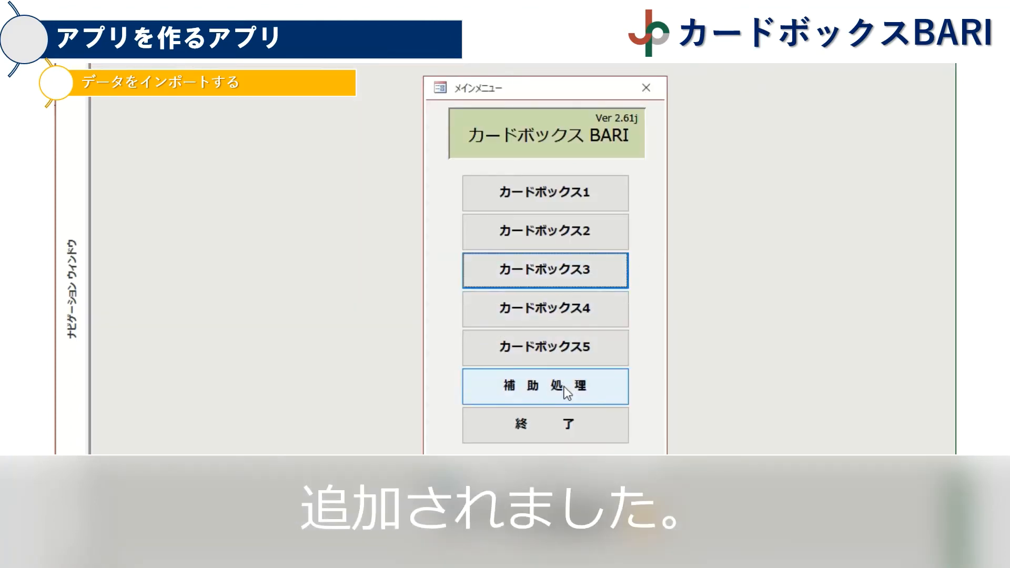
Set the data import target to card box 3 and import the エクセルカード HARI data table from エクセルカードDT_zzz.xlsm.
left_click(503, 388)
left_click(491, 190)
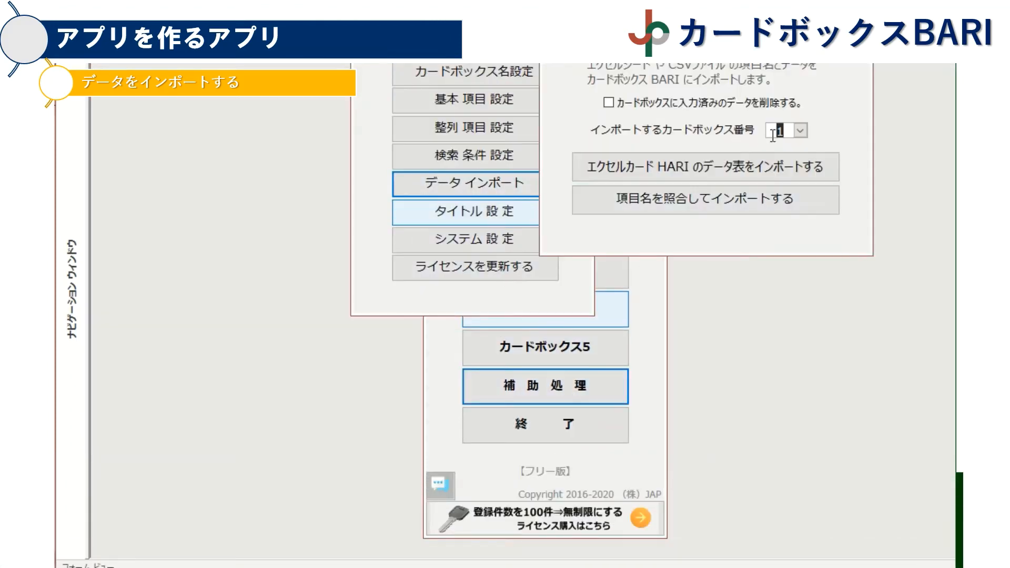
left_click(800, 130)
left_click(782, 185)
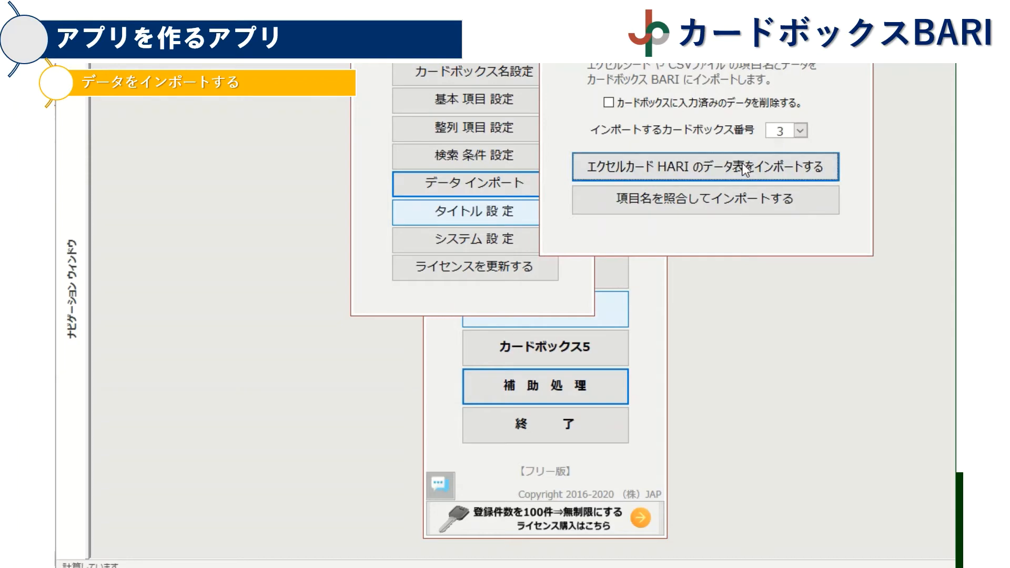
left_click(745, 169)
left_click(280, 241)
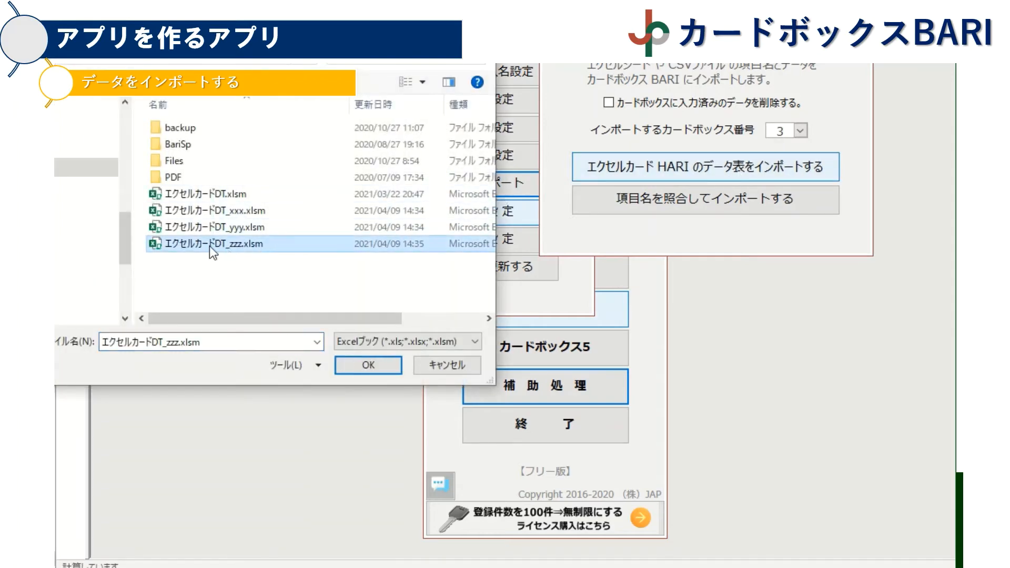
left_click(358, 365)
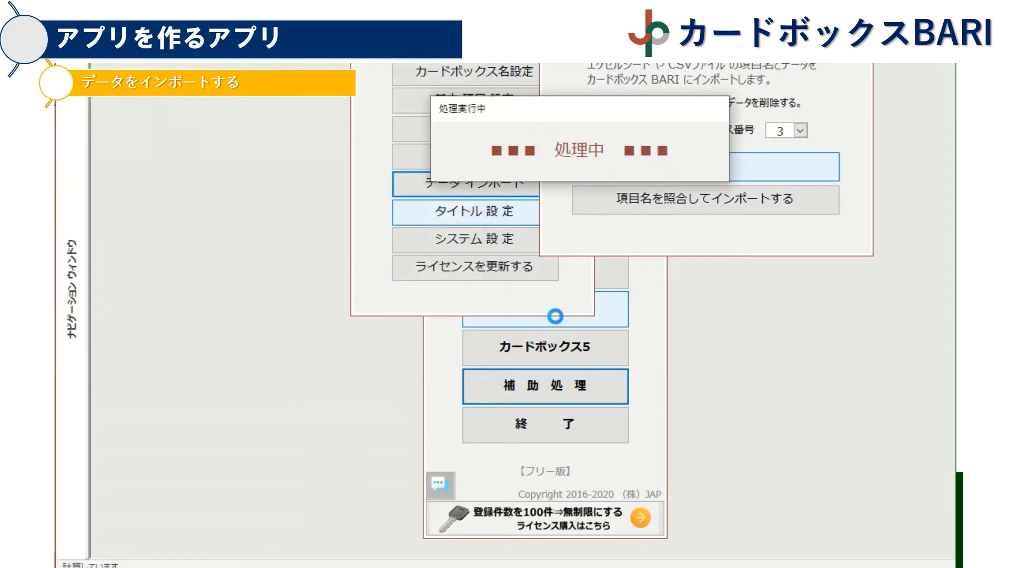
left_click(473, 329)
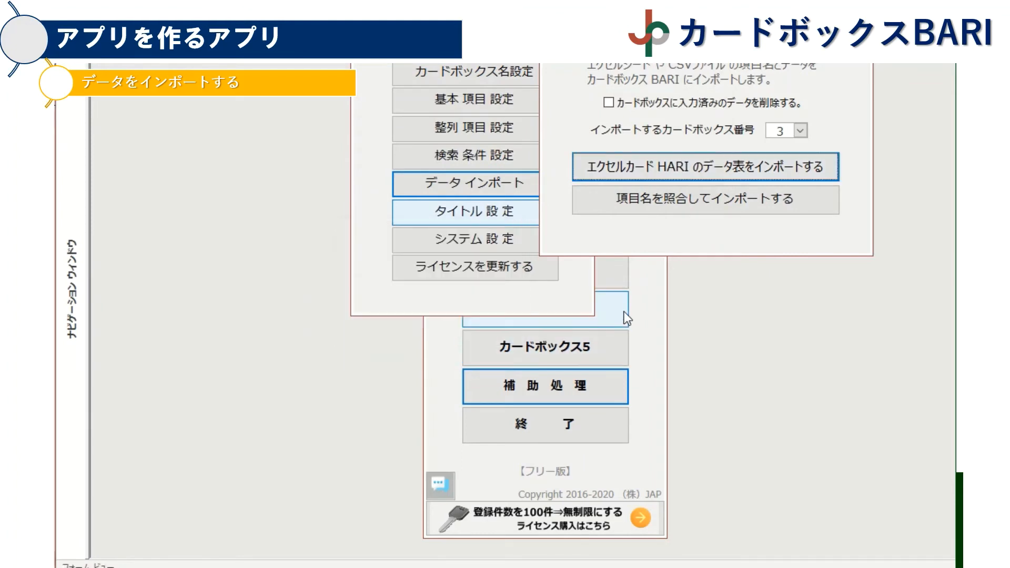
Open カードボックス3, move its record list into view and check its records, then return to the main menu.
left_click(624, 280)
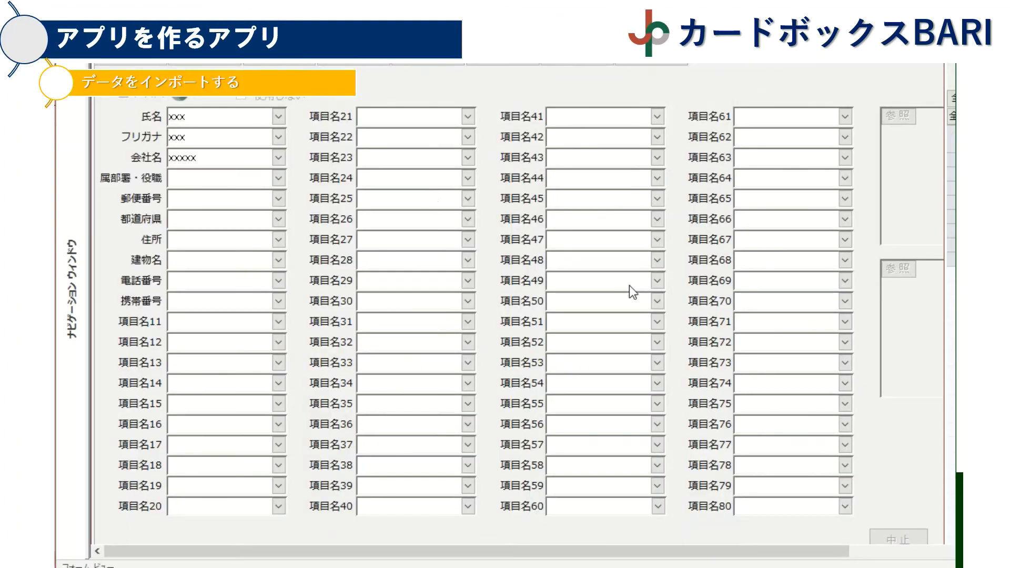
left_click_drag(663, 92, 222, 111)
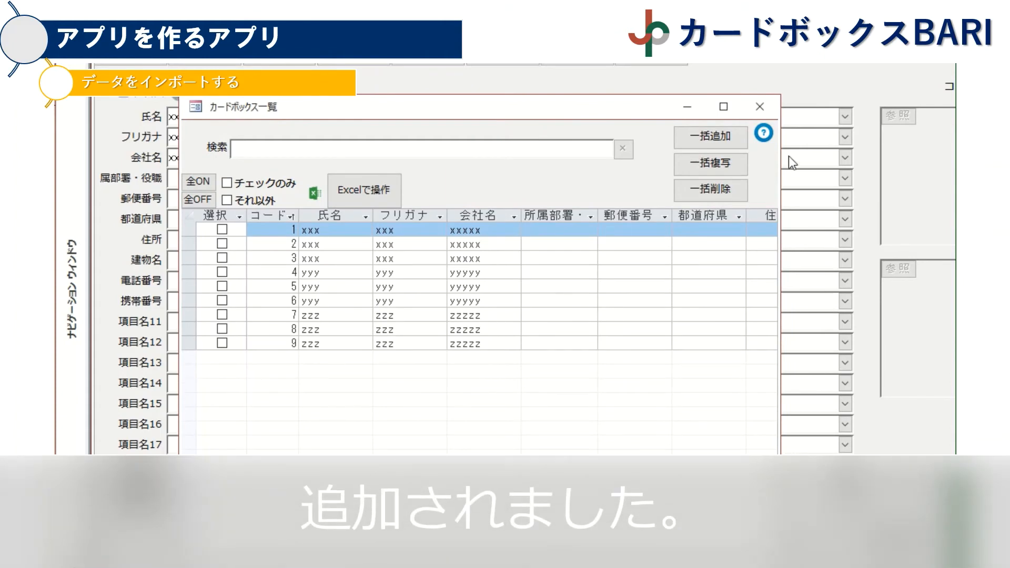
left_click(761, 105)
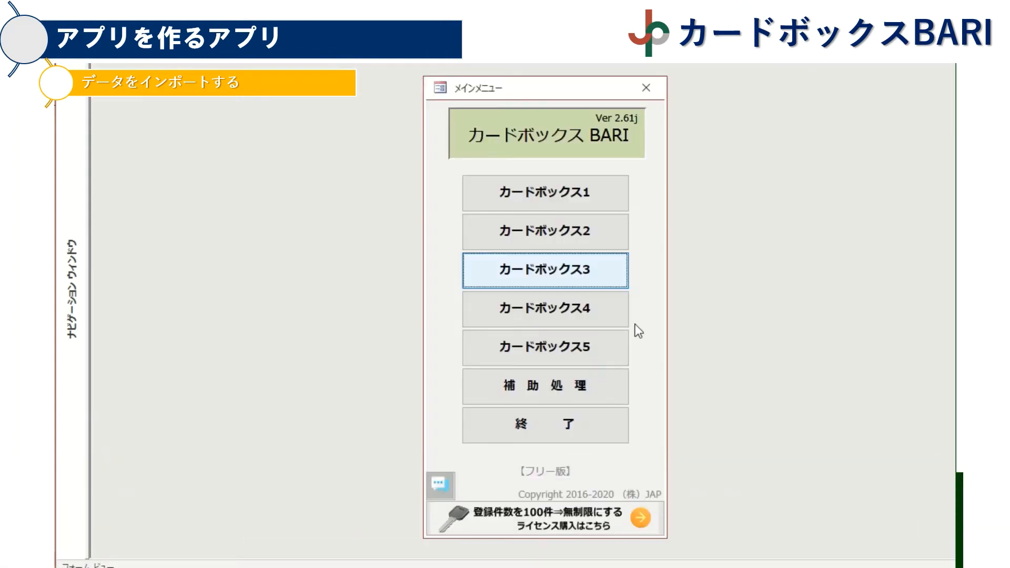
Open カードボックス4, move its record list into view and check its records, then return to the main menu.
left_click(577, 320)
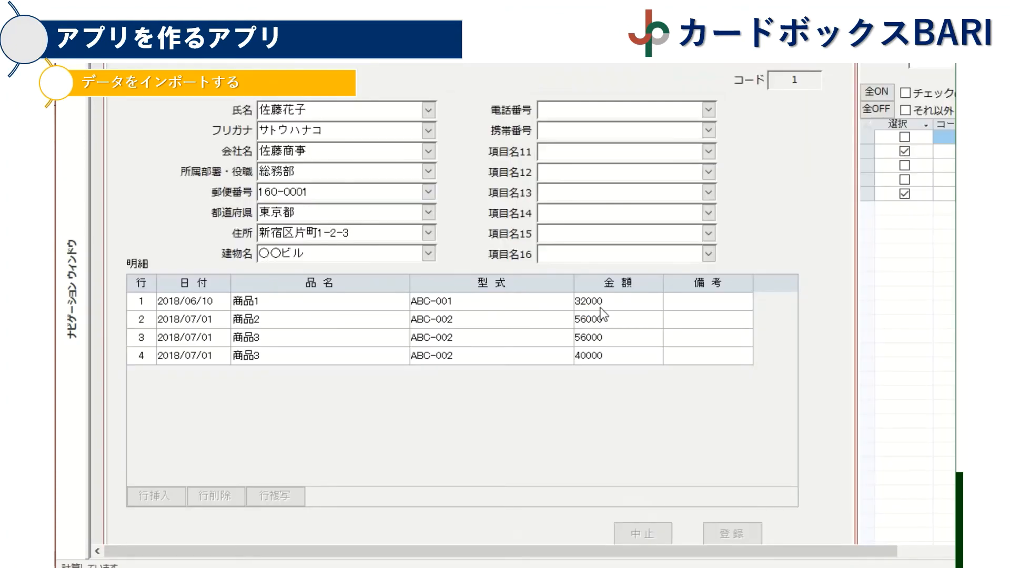
left_click_drag(929, 17, 231, 74)
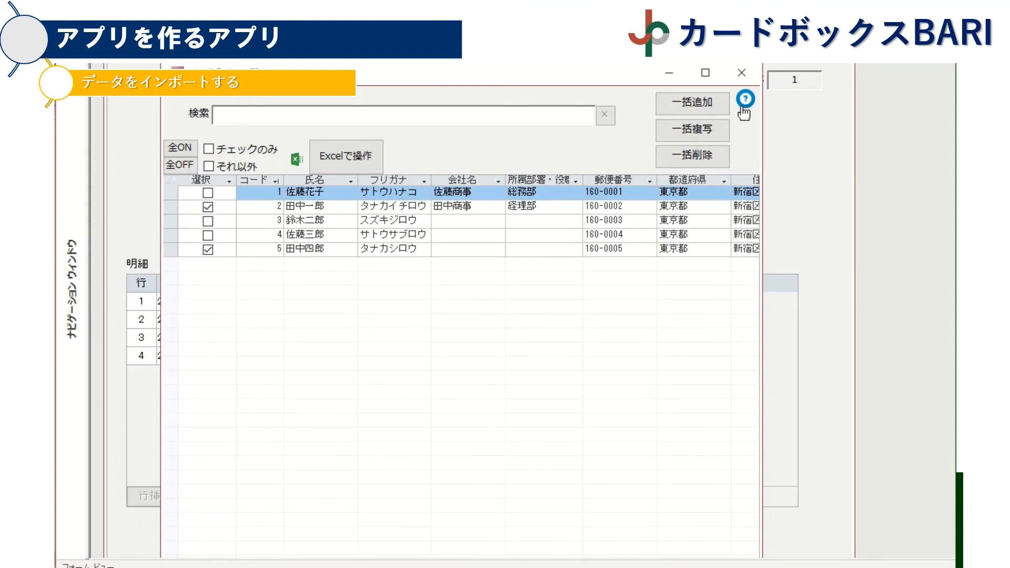
left_click(750, 76)
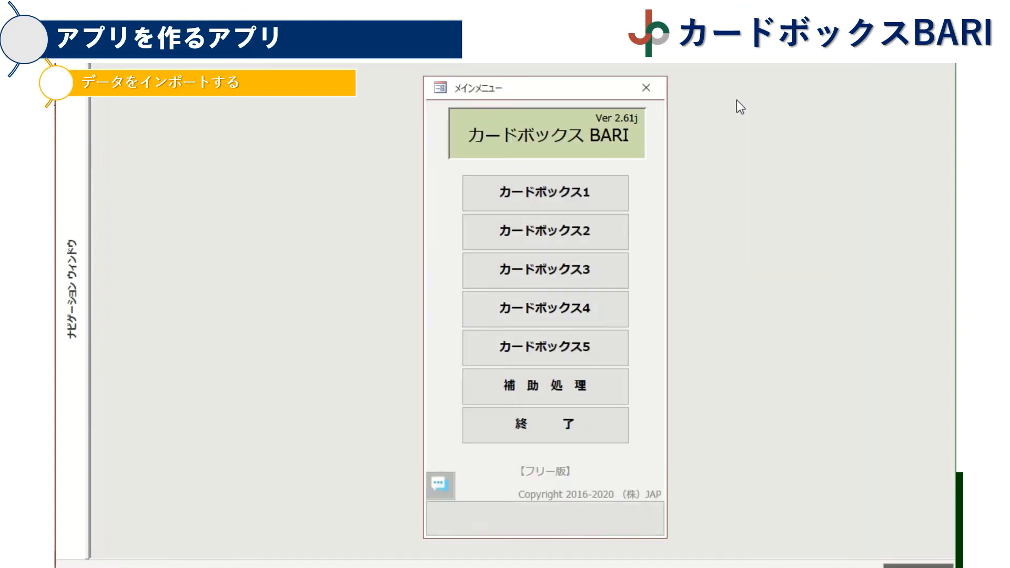
Bring up the data import menu from 補助処理 and start the item-name matching import for card box 1.
left_click(614, 383)
left_click(504, 192)
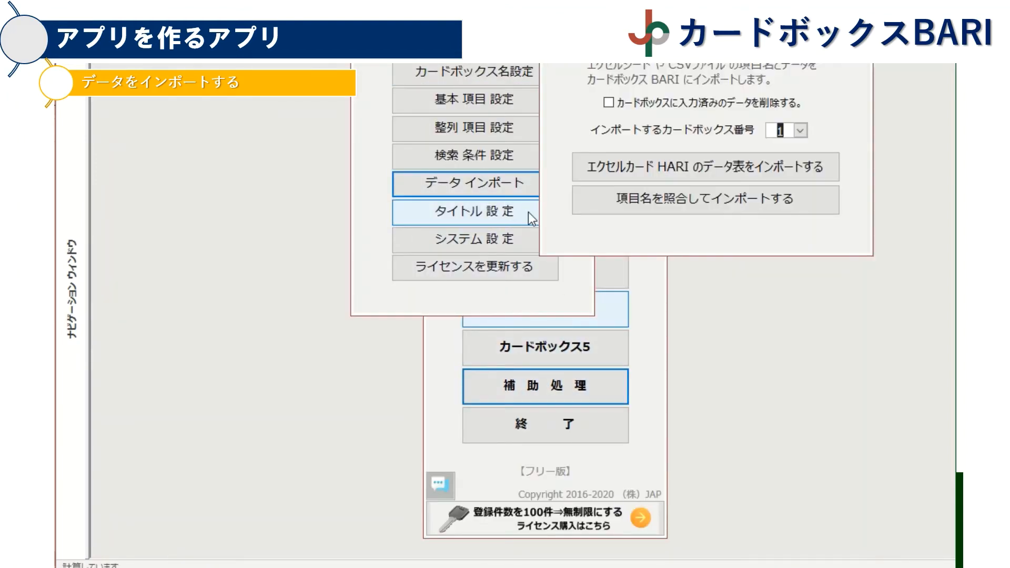
left_click(614, 203)
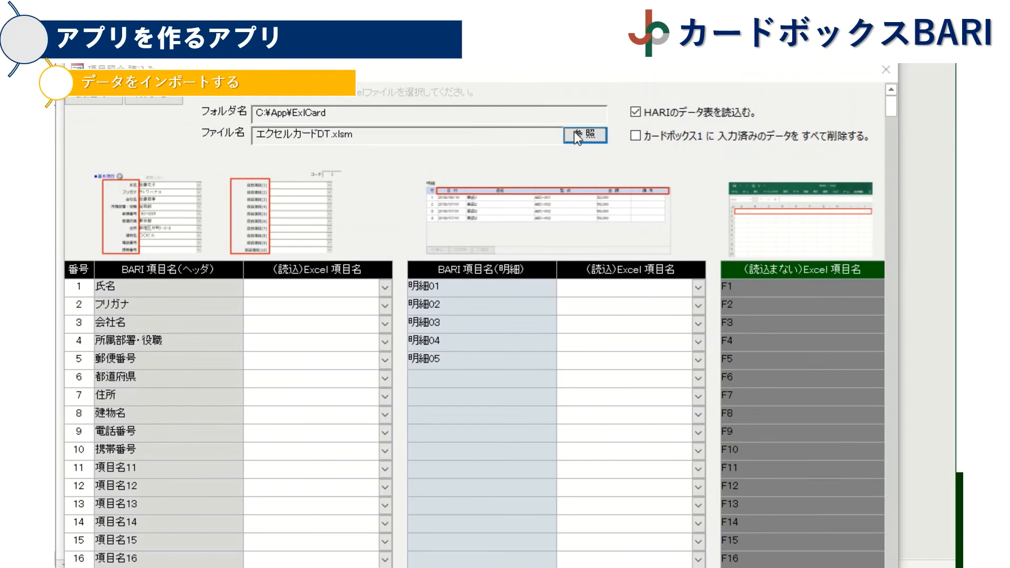
Choose エクセルカードDT.xlsm in C:\App\ExlCard as the Excel file whose items are matched for import.
left_click(575, 134)
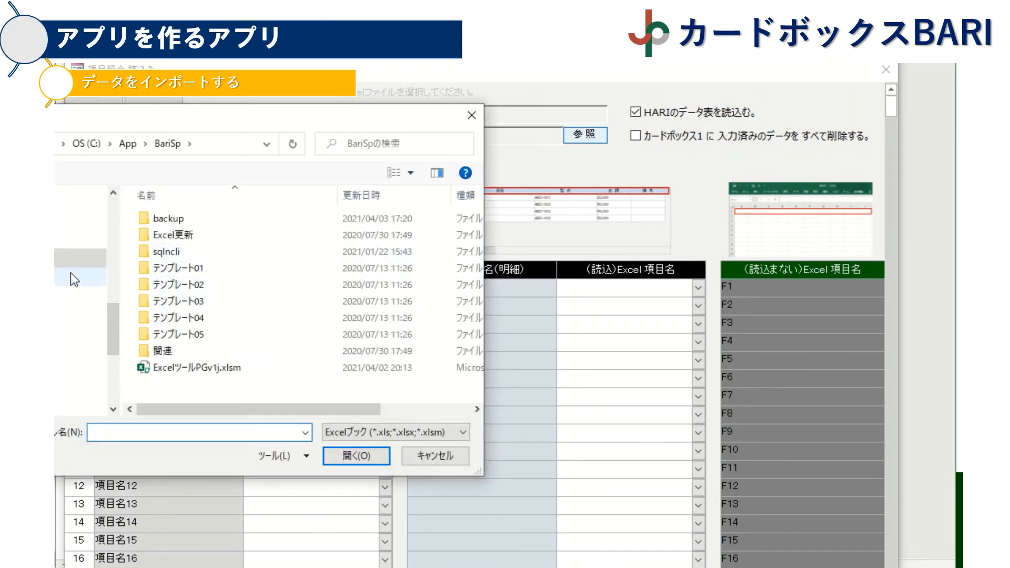
scroll(71, 264, "up", 3)
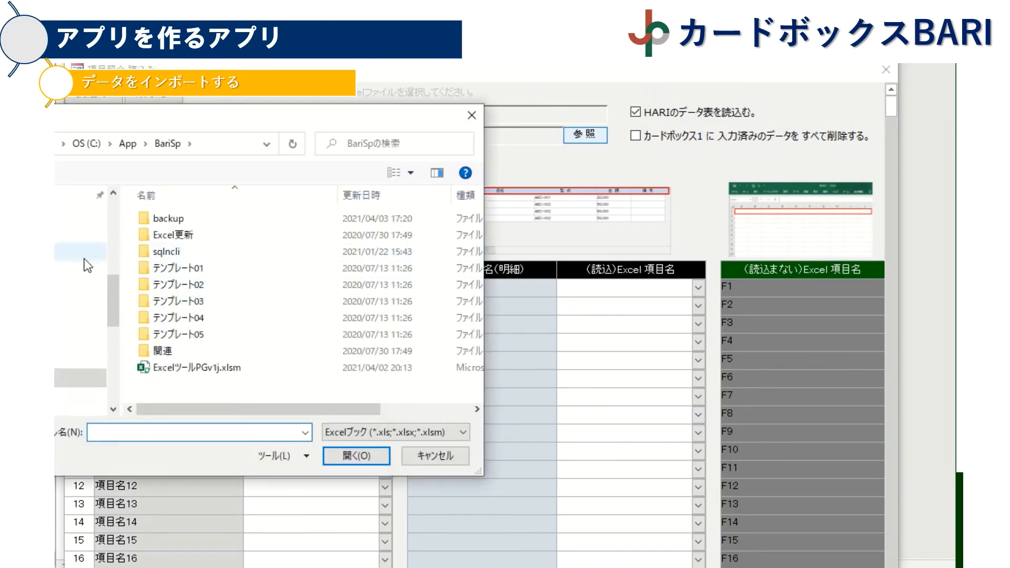
left_click(128, 144)
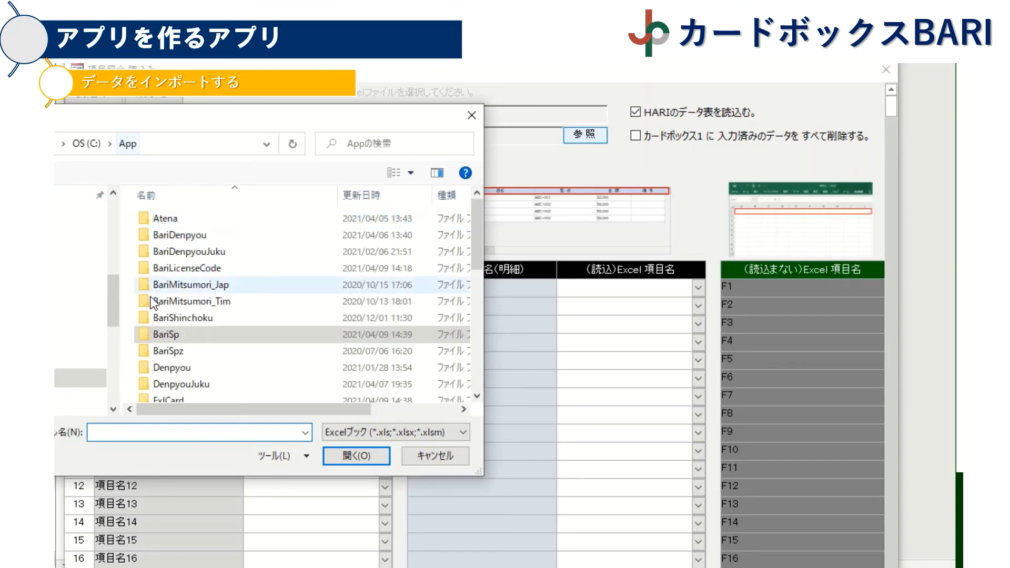
double_click(172, 395)
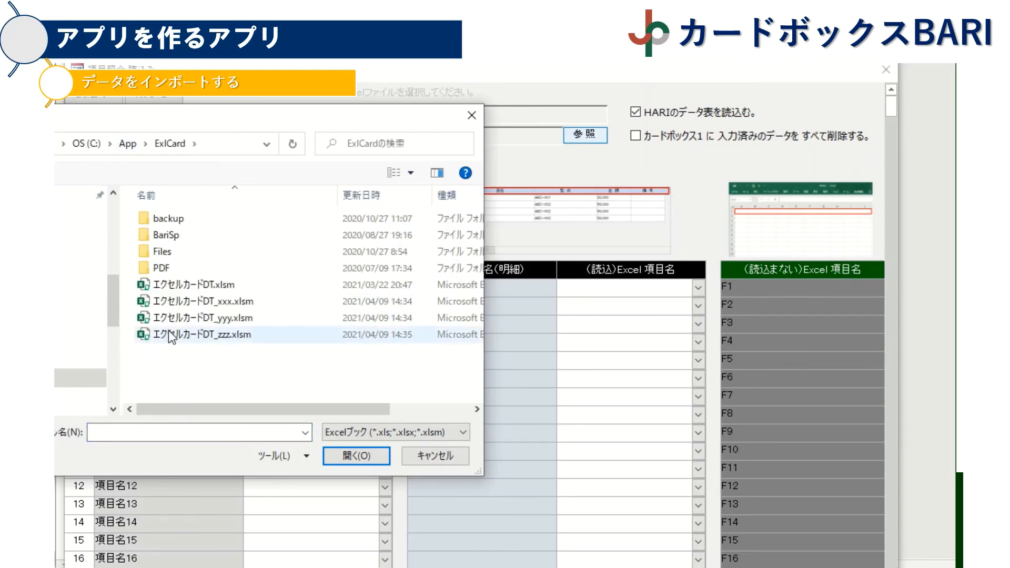
left_click(174, 285)
left_click(356, 456)
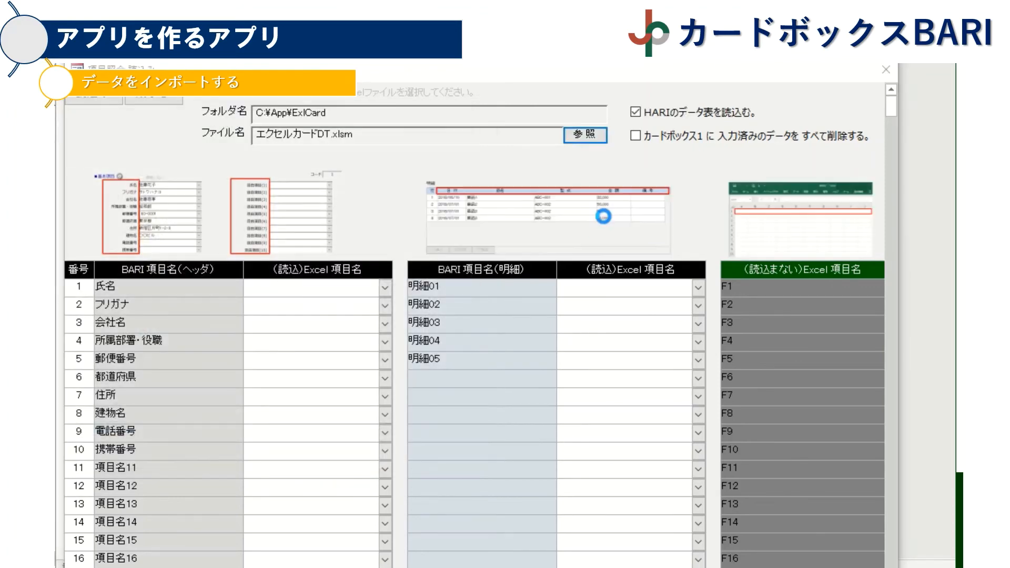
left_click(385, 323)
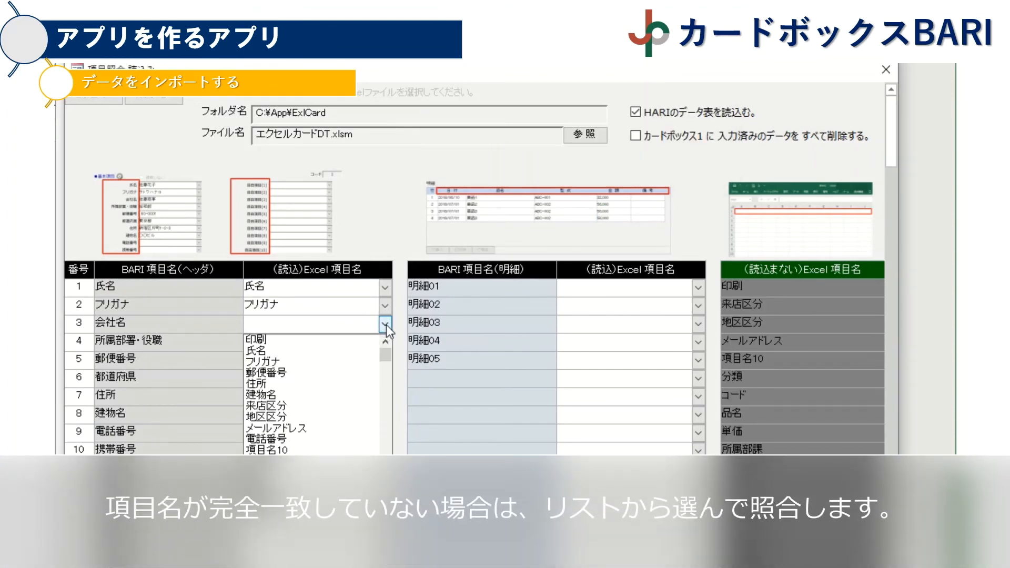
scroll(373, 352, "down", 2)
scroll(368, 379, "up", 1)
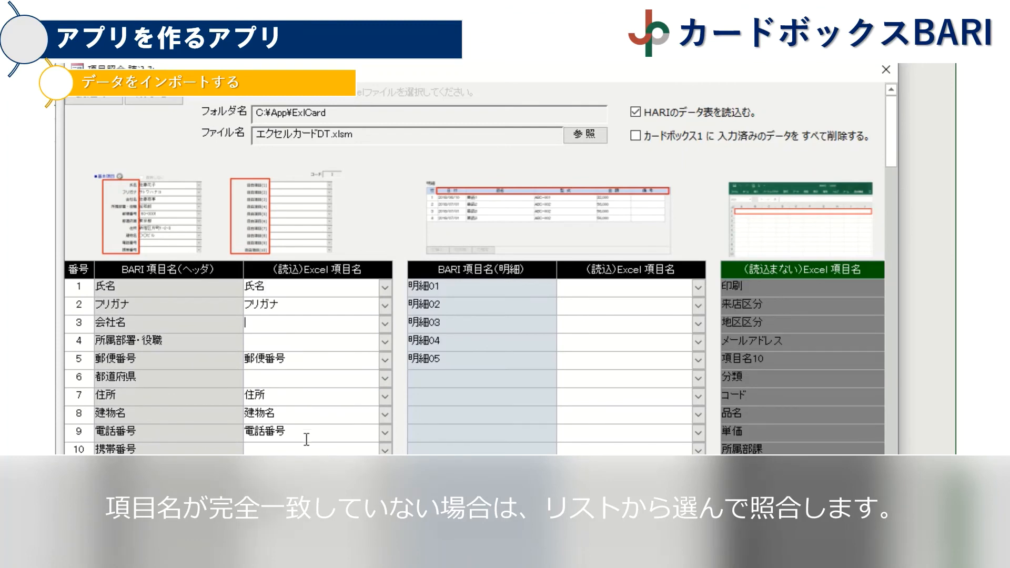
left_click(385, 450)
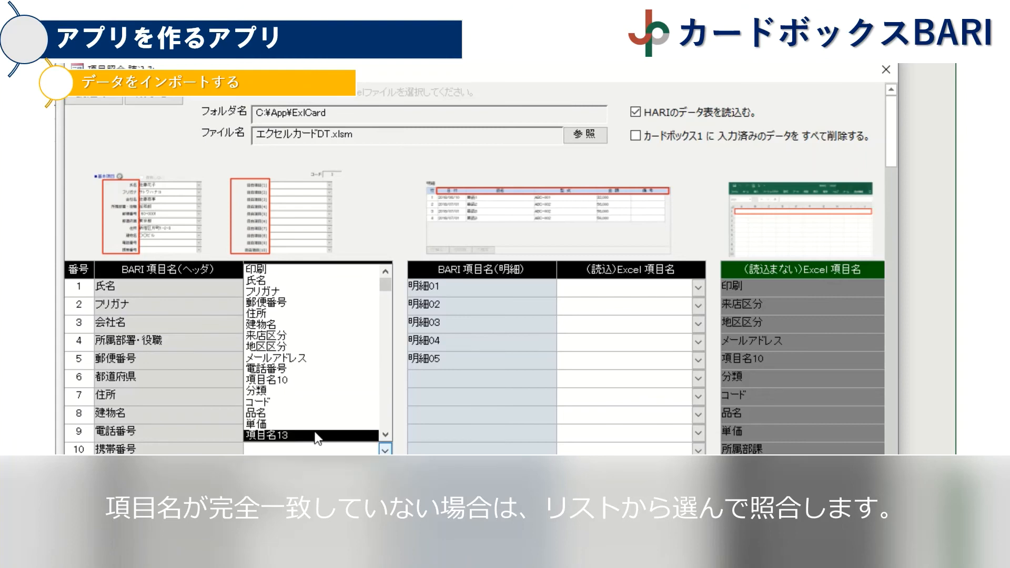
scroll(310, 421, "down", 6)
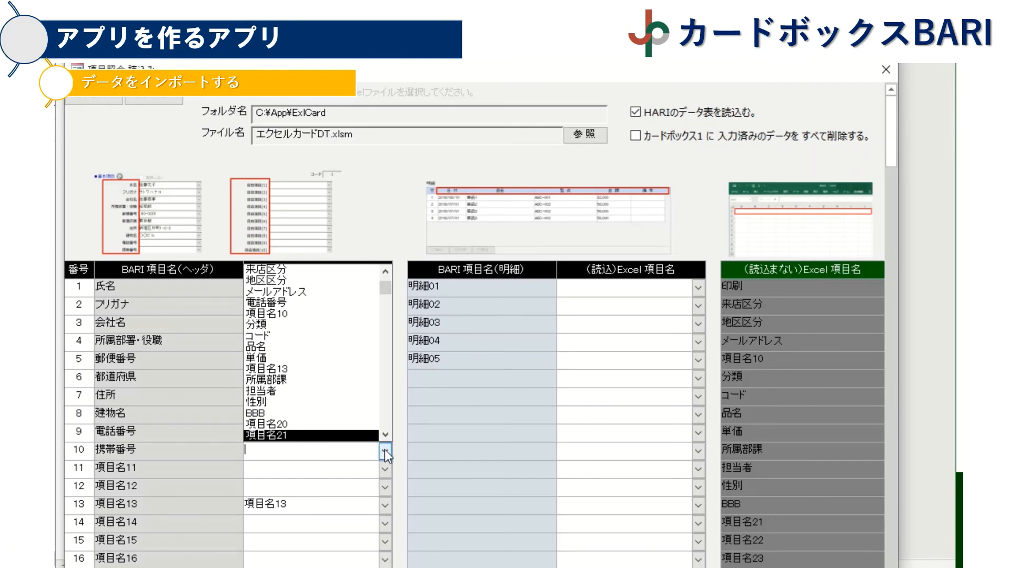
left_click(257, 401)
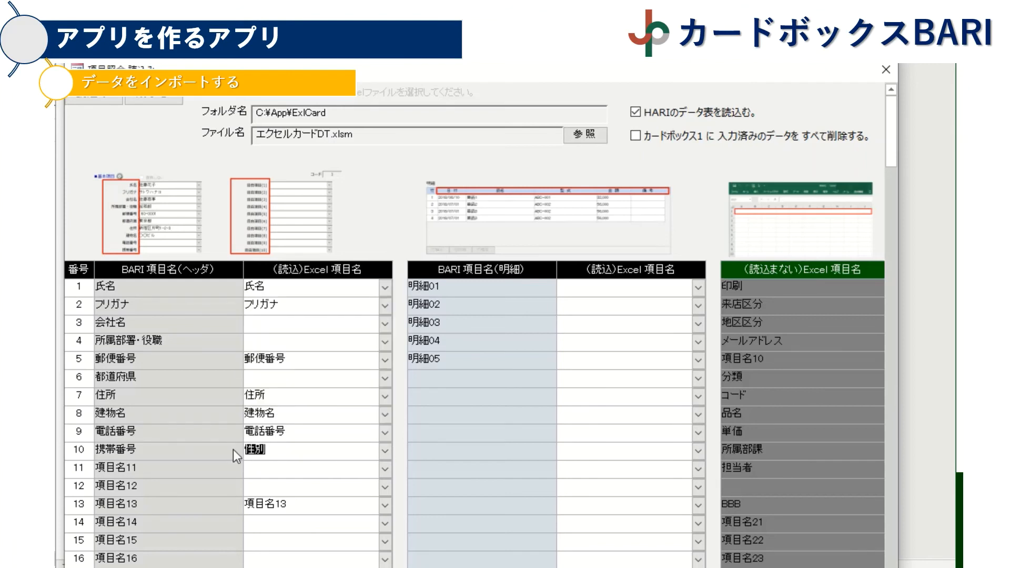
key("Delete")
Match BARI header item 項目名11 with the Excel item 性別 and 項目名12 with 担当者.
left_click(266, 467)
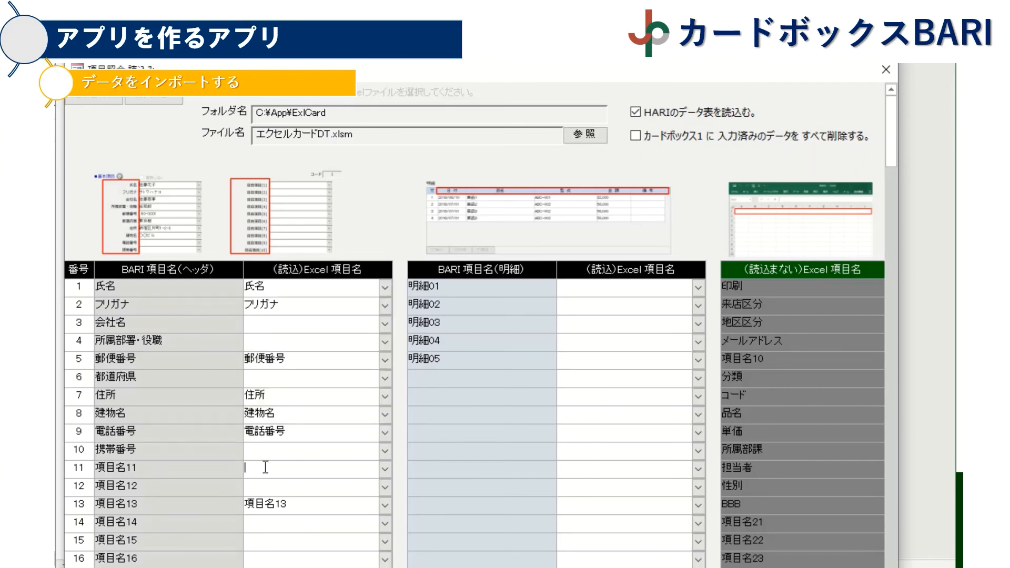
left_click(385, 469)
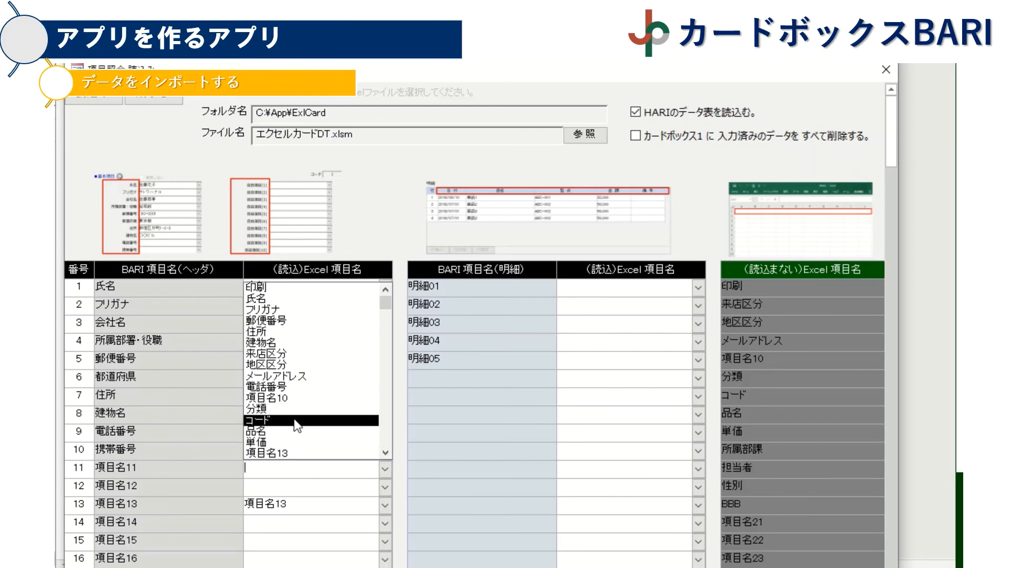
scroll(295, 423, "down", 2)
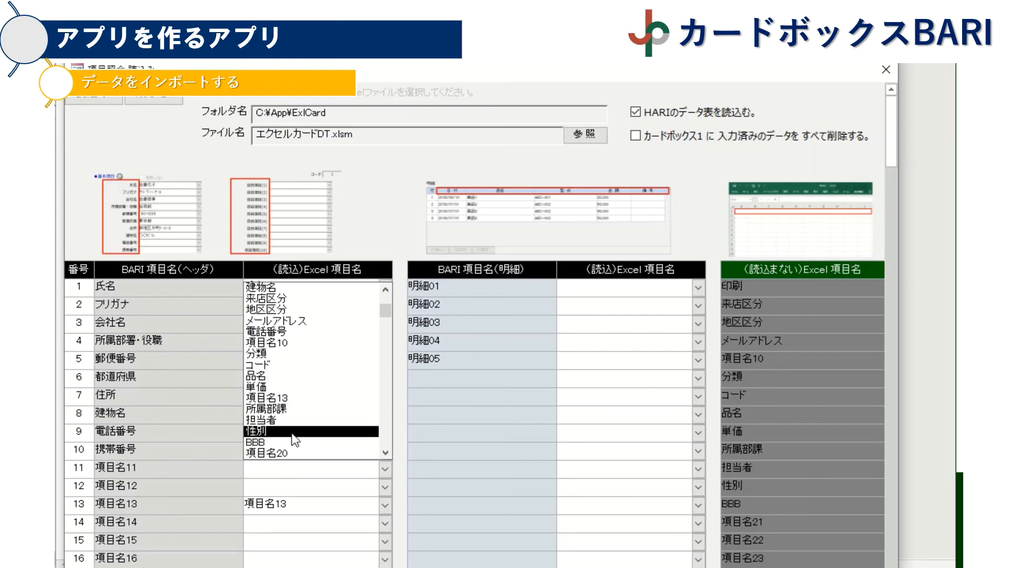
left_click(281, 432)
left_click(330, 487)
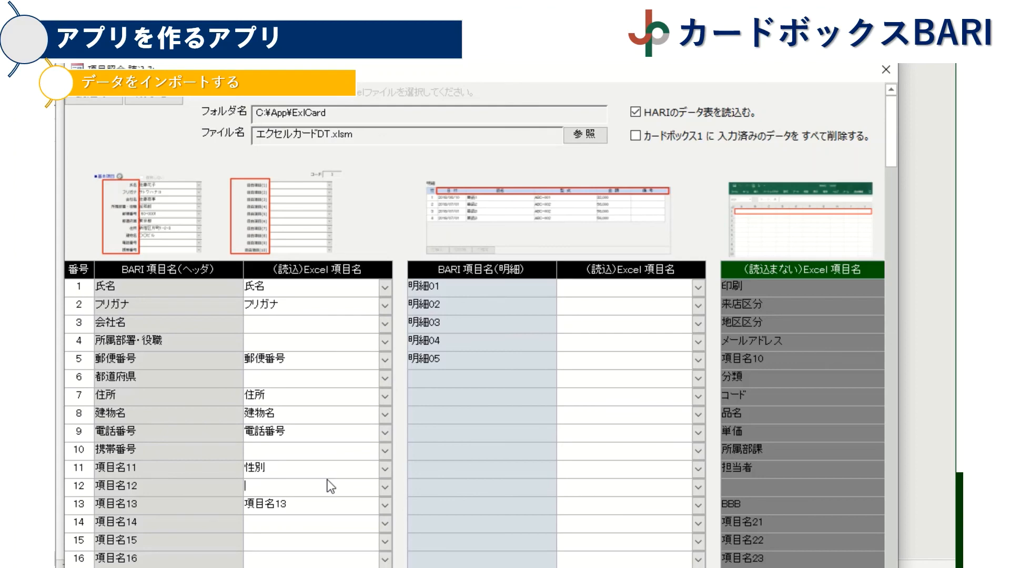
left_click(385, 487)
left_click(317, 445)
Match 明細01 with 品名, 明細02 with 単価, and header items 項目名14, 15 and 16 with 印刷, 来店区分 and 地区区分.
left_click(698, 286)
left_click(697, 286)
left_click(385, 560)
scroll(384, 547, "down", 1)
left_click(384, 543)
left_click(289, 470)
scroll(384, 526, "down", 2)
left_click(384, 506)
left_click(295, 463)
scroll(388, 526, "up", 4)
Try to choose 品名 for a detail item again, and match header item 項目名20 with 所属部課.
left_click(699, 287)
left_click(593, 412)
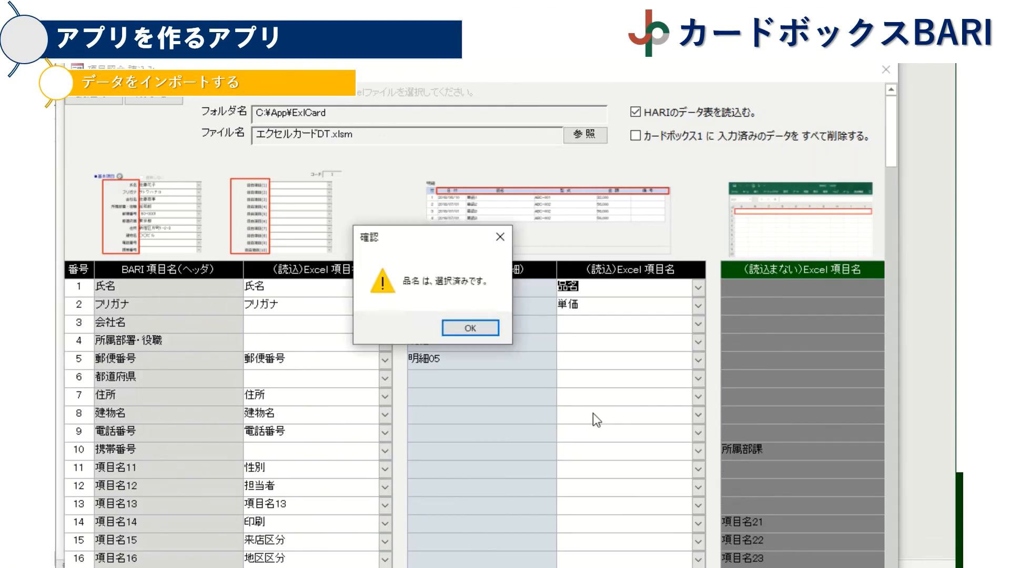
left_click(470, 327)
scroll(298, 469, "down", 4)
scroll(298, 469, "up", 4)
left_click(698, 324)
scroll(365, 467, "down", 3)
scroll(783, 410, "up", 4)
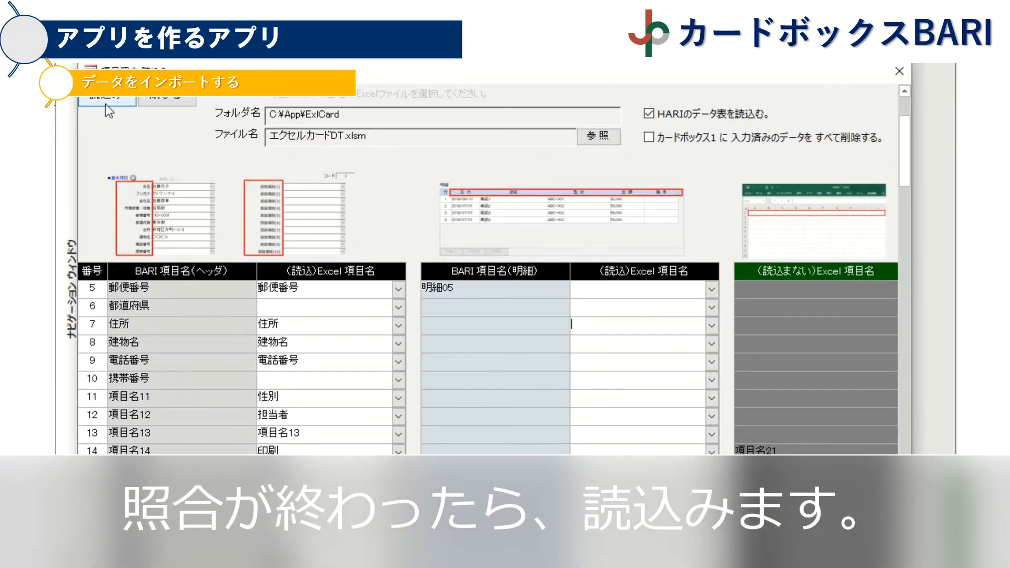
Read エクセルカードDT.xlsm into カードボックス1 using the matched items, keeping the existing data.
left_click(107, 100)
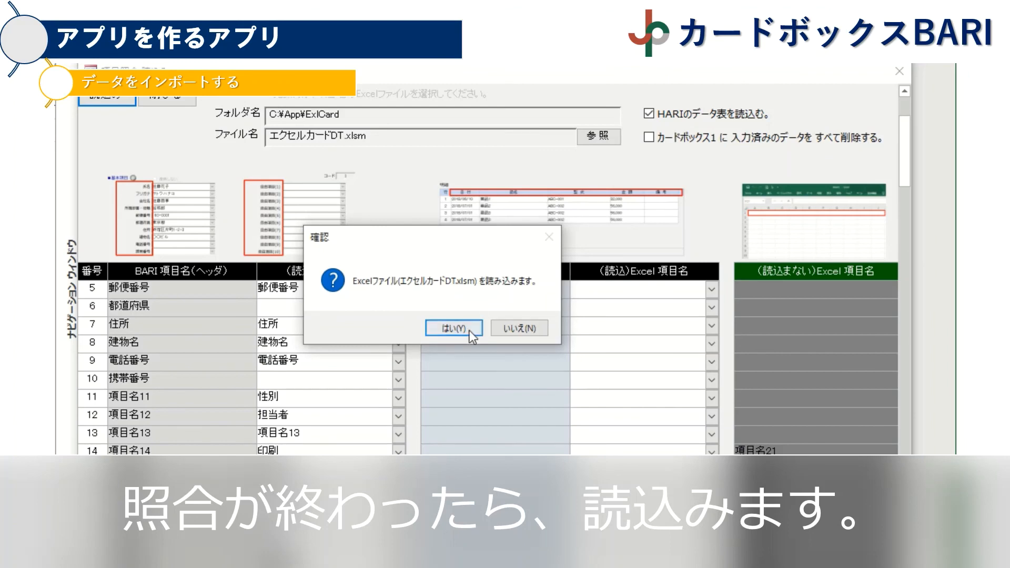
left_click(469, 329)
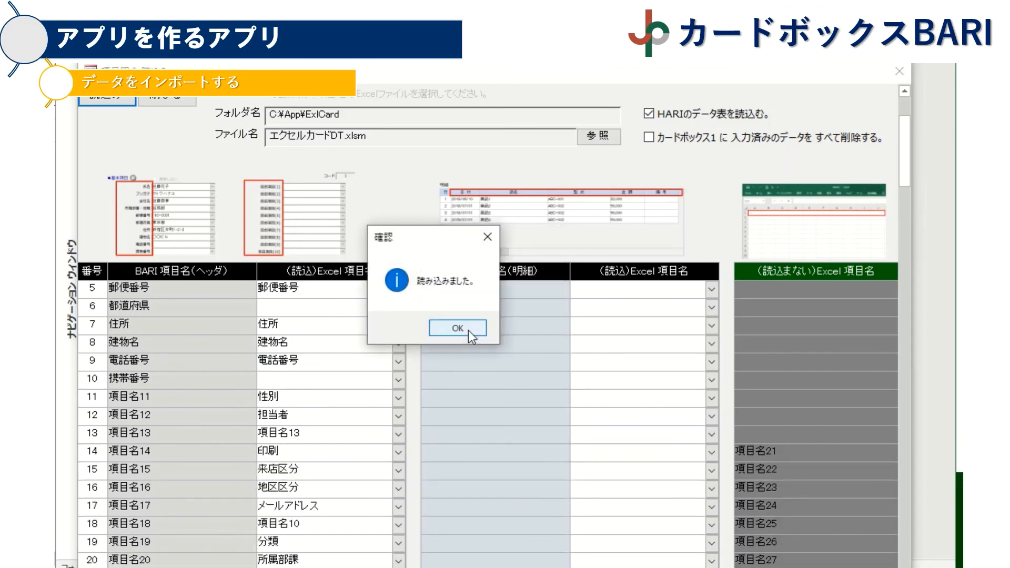
left_click(468, 330)
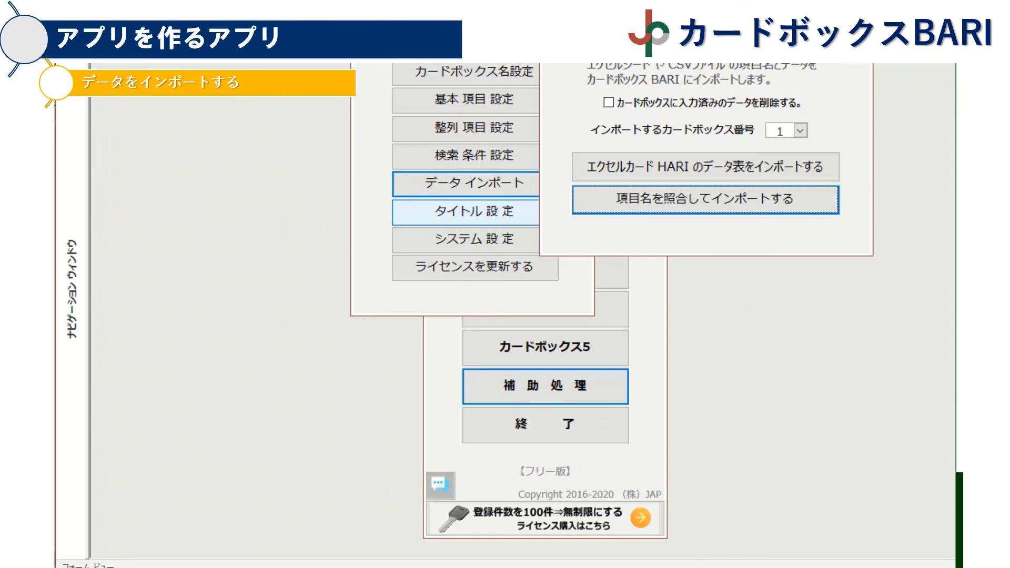
Leave the import menus and examine the imported rows in the カードボックス1 record list.
left_click(852, 33)
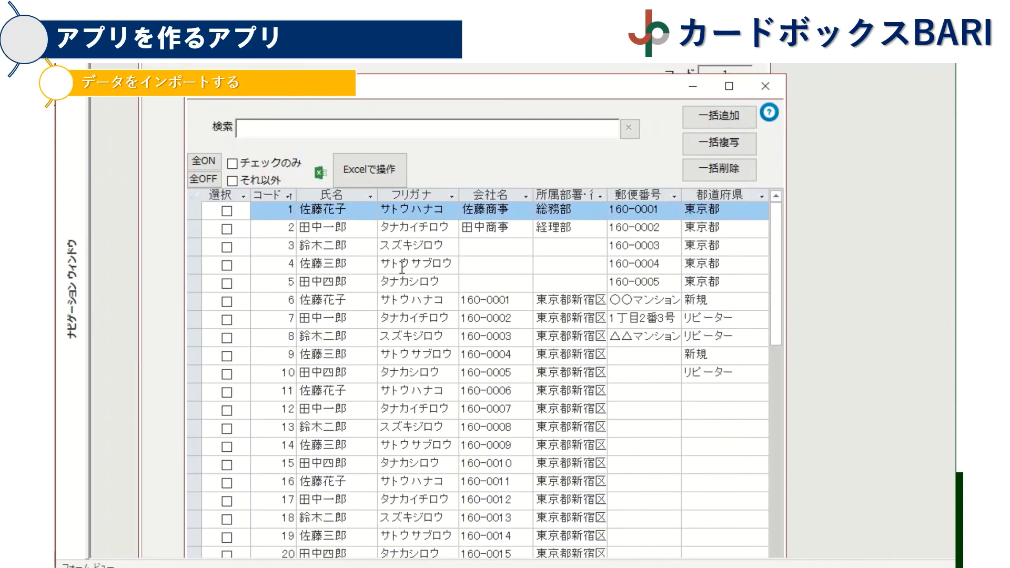
scroll(453, 289, "down", 10)
scroll(456, 293, "up", 4)
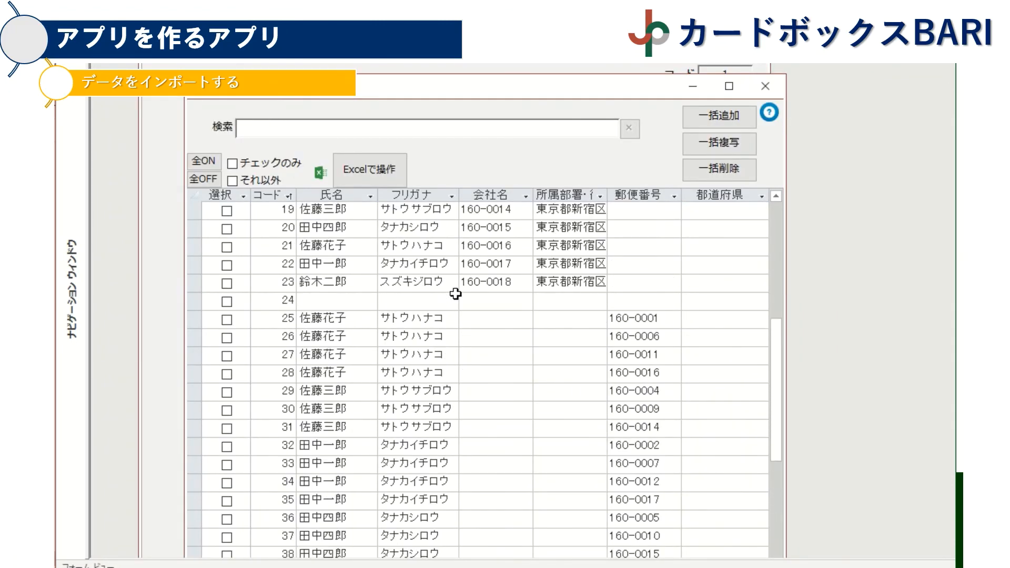
scroll(456, 293, "down", 3)
scroll(456, 293, "up", 3)
scroll(474, 316, "down", 2)
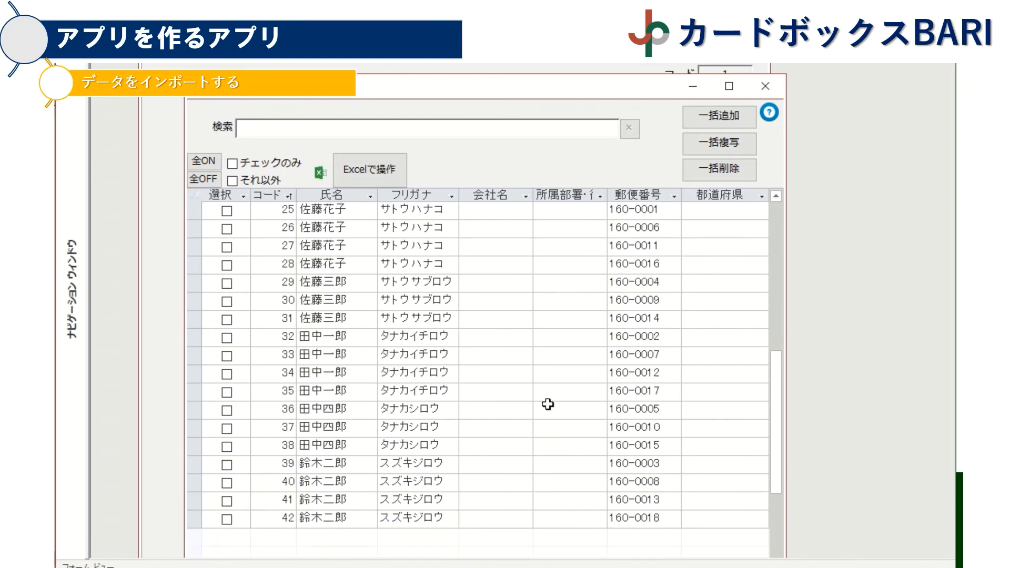